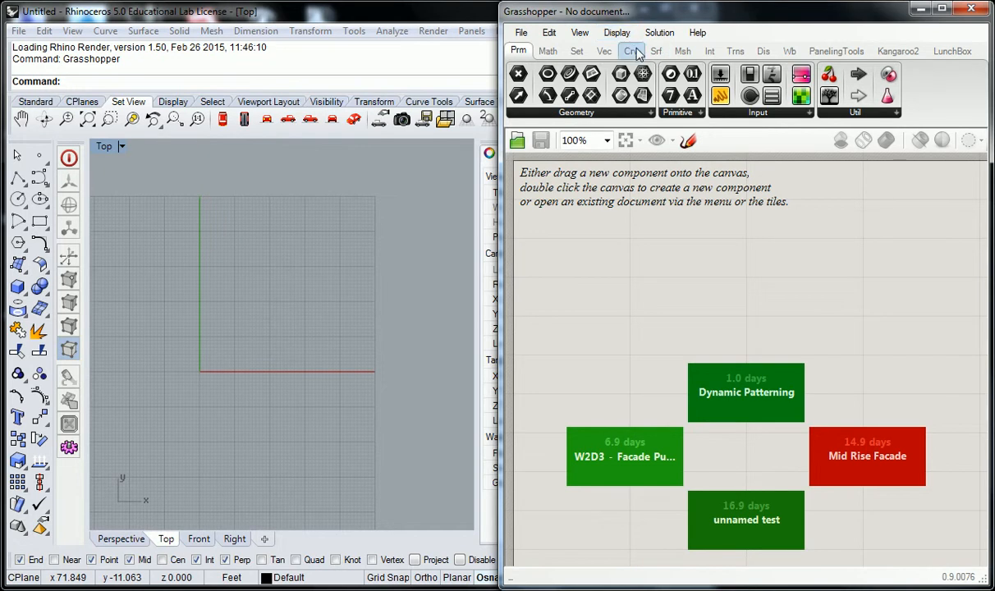
Step: Place a Rectangle component from the curve primitives on the canvas, leaving room beside its inputs
left_click(632, 51)
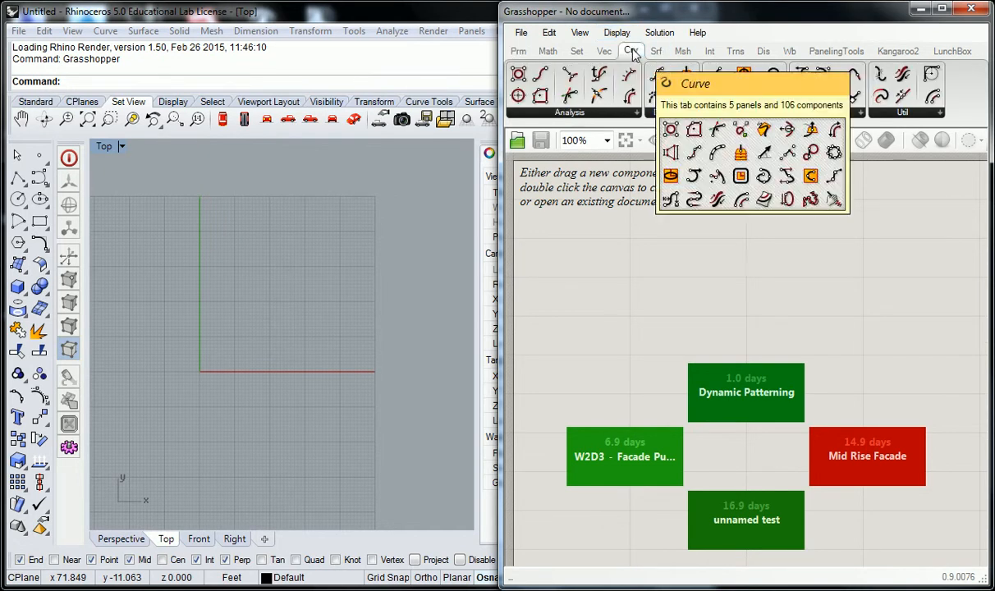
left_click(747, 114)
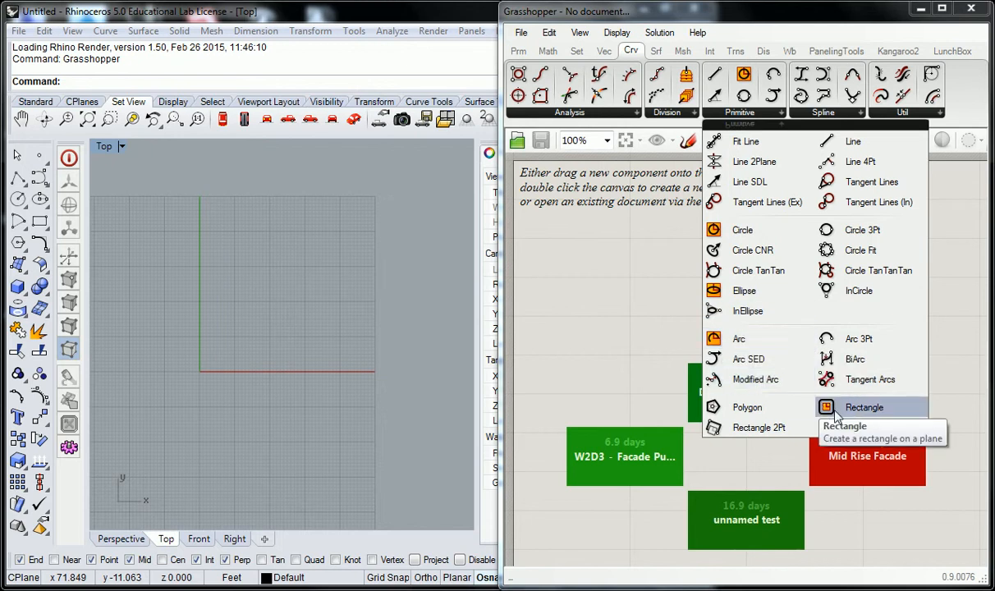
left_click_drag(833, 412, 711, 317)
scroll(711, 317, "up", 3)
scroll(281, 343, "up", 5)
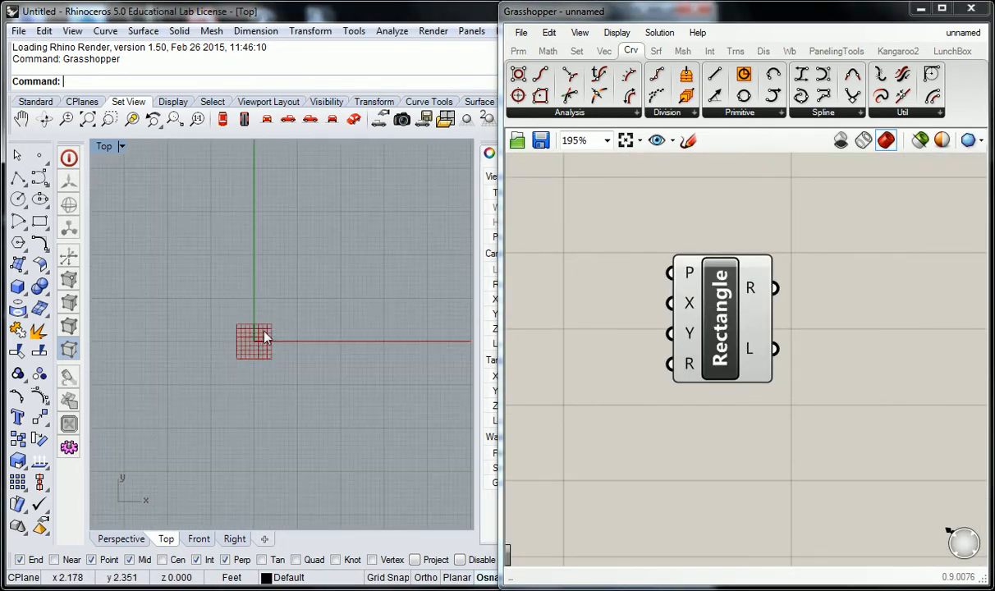
scroll(279, 329, "down", 4)
left_click_drag(683, 312, 738, 307)
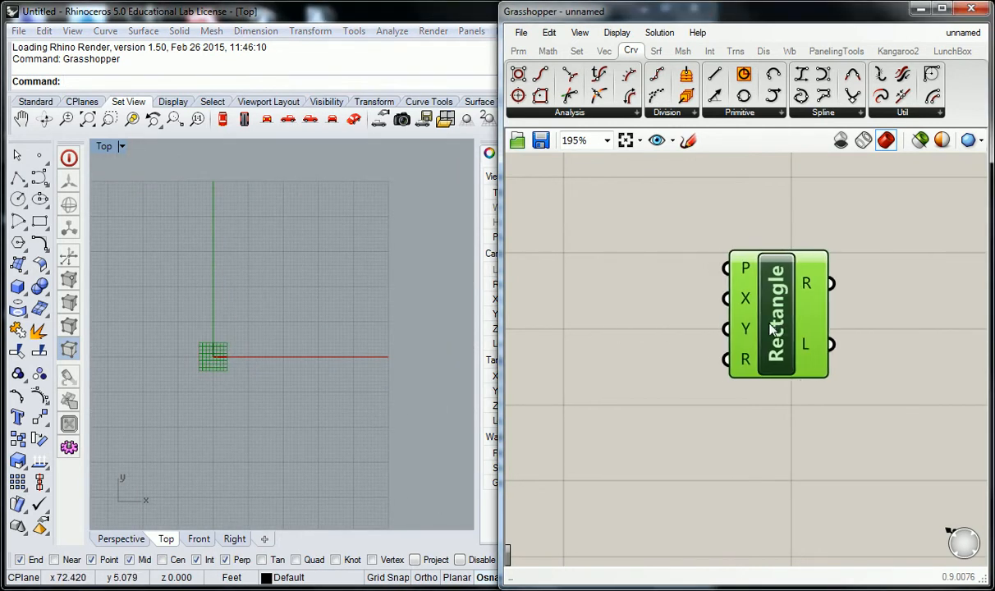
right_click_drag(623, 316, 710, 313)
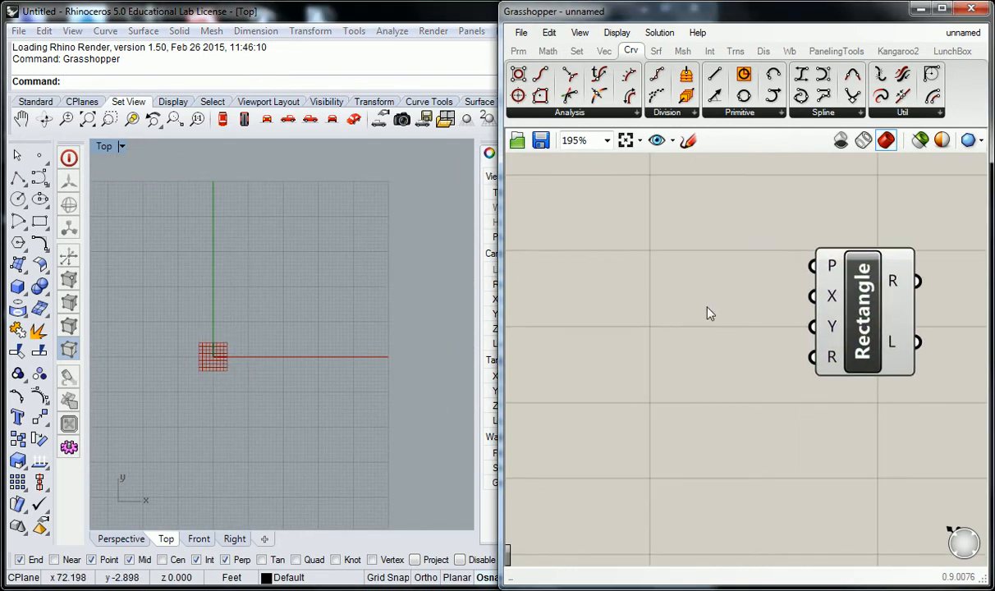
Step: Add an integer slider defined as 0<10<20 and connect it to the Rectangle component's X input
double_click(656, 287)
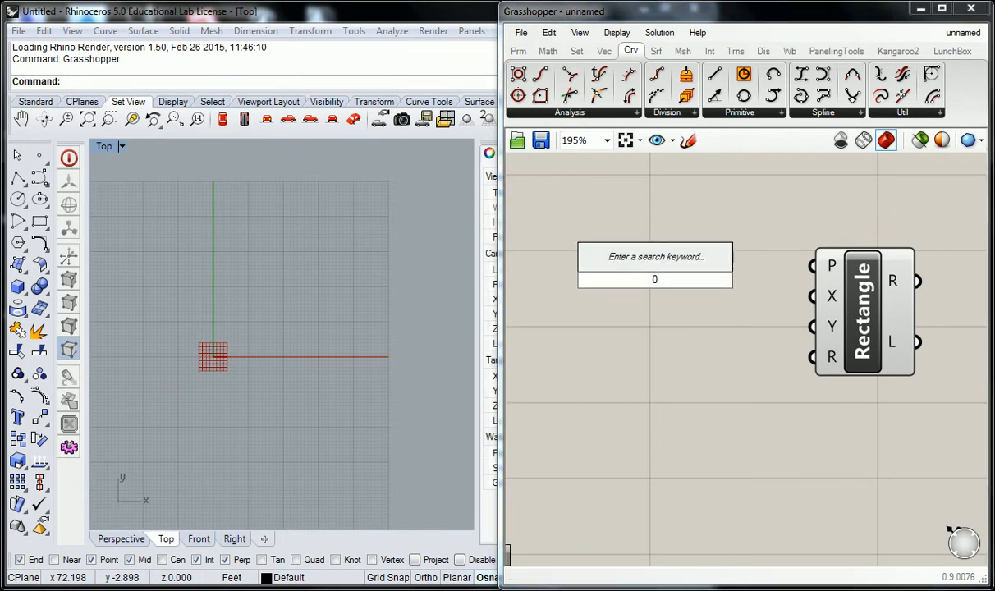
type("0<10<20")
key("Return")
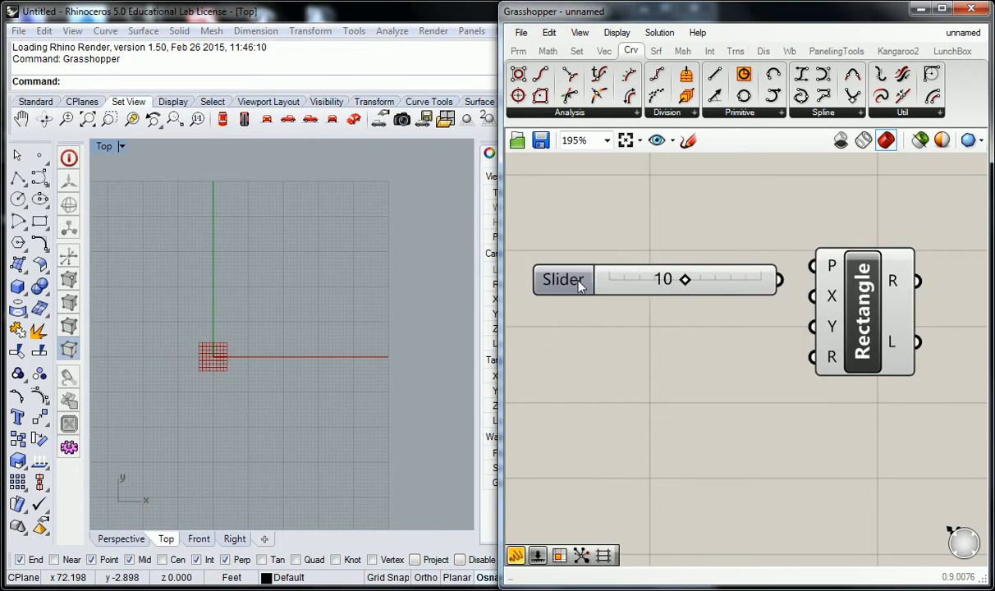
left_click_drag(580, 284, 555, 298)
left_click_drag(758, 293, 794, 297)
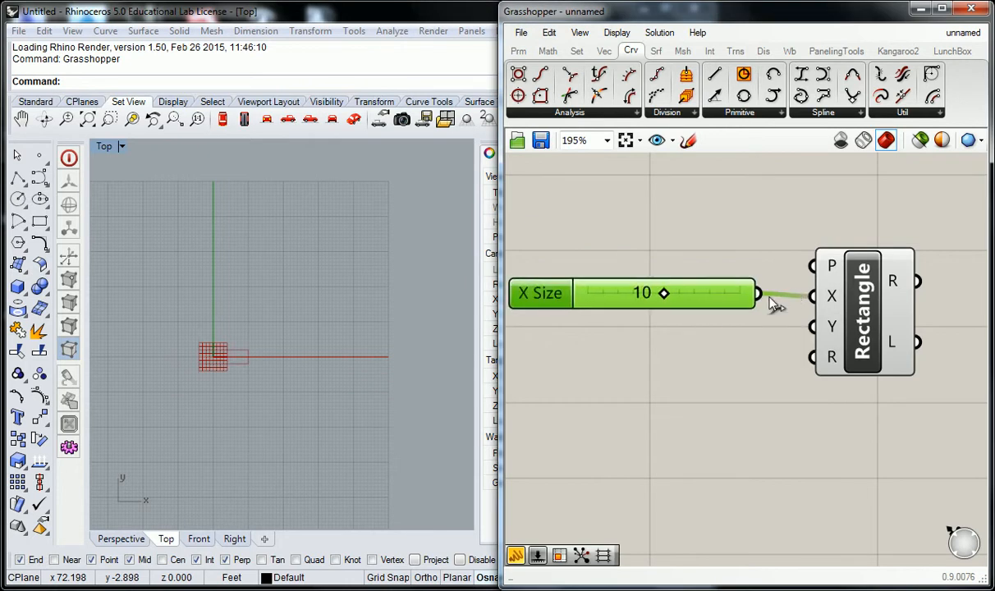
Step: Duplicate the X Size slider, place the copy below it and connect it to the Rectangle's Y input
key("ctrl+c")
key("ctrl+v")
left_click_drag(567, 301, 556, 328)
left_click_drag(761, 335, 813, 326)
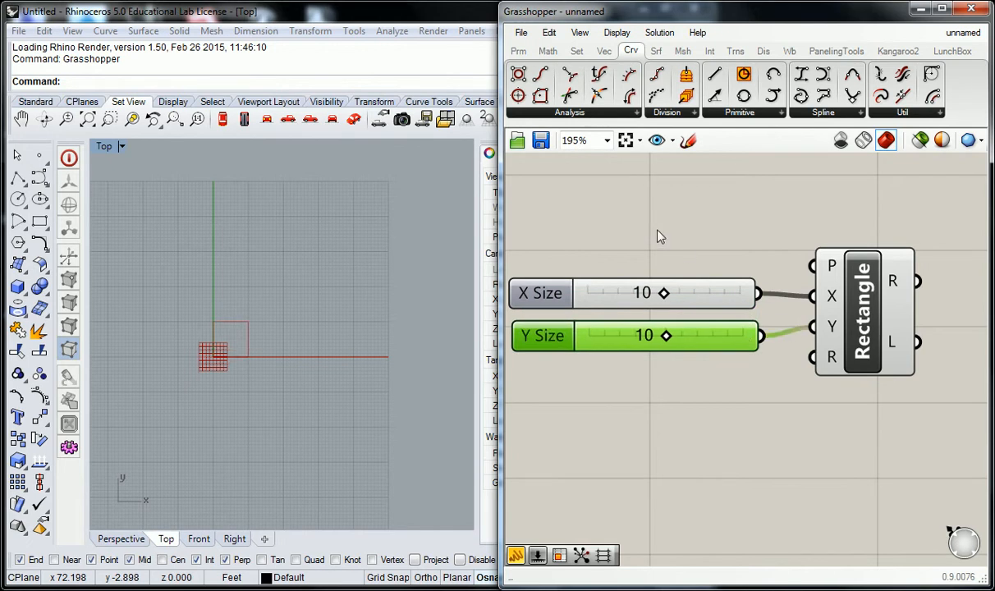
left_click(644, 233)
left_click(857, 314)
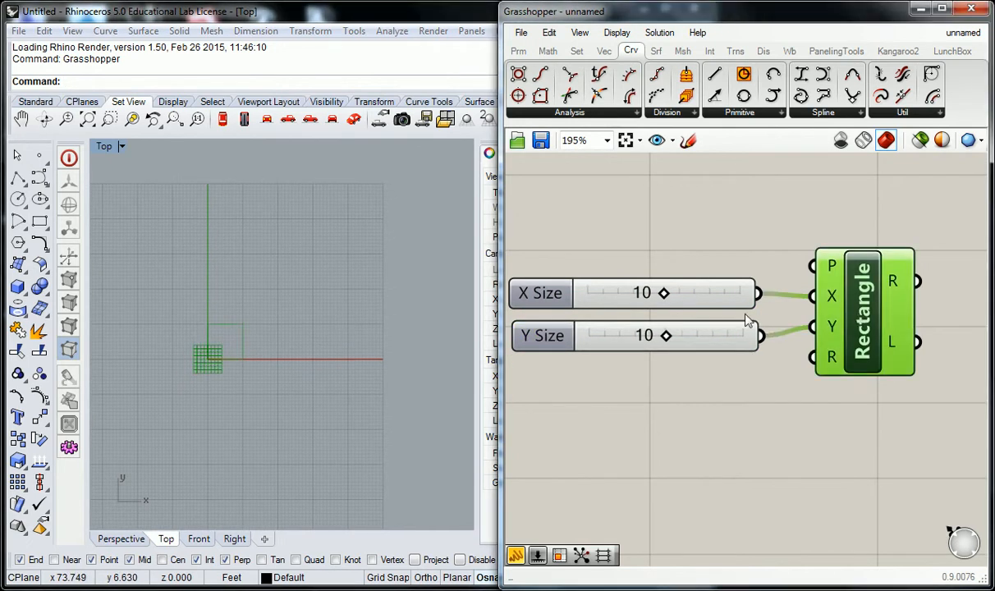
left_click(744, 259)
Step: Set the Y Size slider to 20 to stretch the rectangle in the Y direction
scroll(743, 258, "down", 2)
scroll(785, 286, "up", 1)
right_click_drag(838, 296, 808, 310)
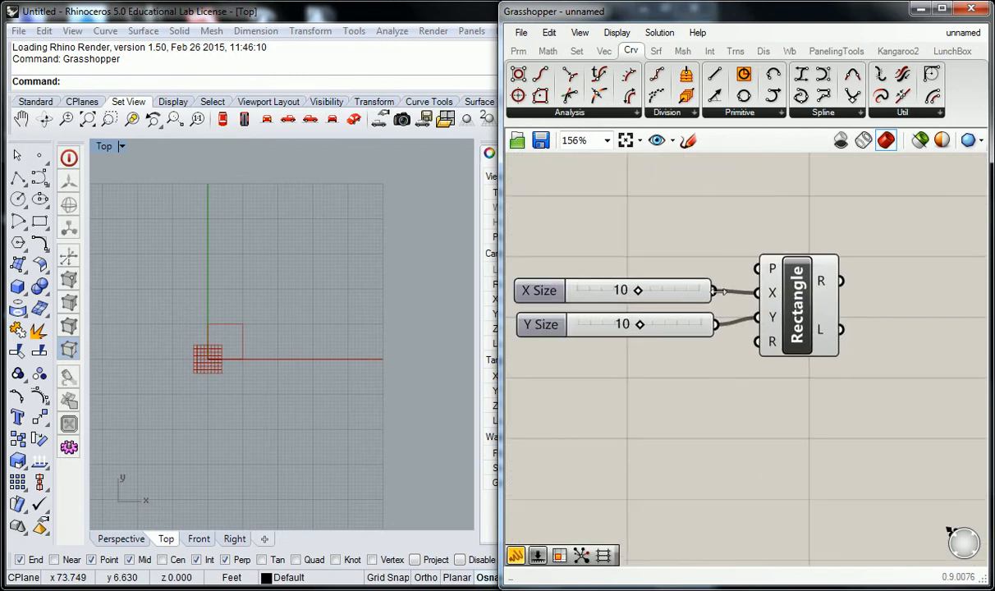
right_click_drag(635, 231, 699, 244)
scroll(752, 246, "down", 1)
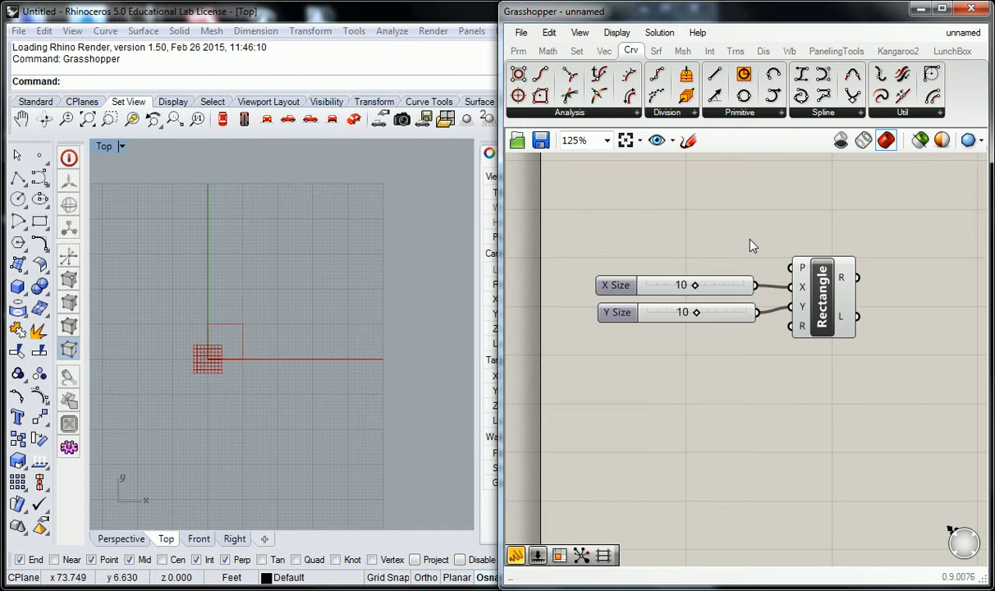
left_click_drag(693, 318, 748, 313)
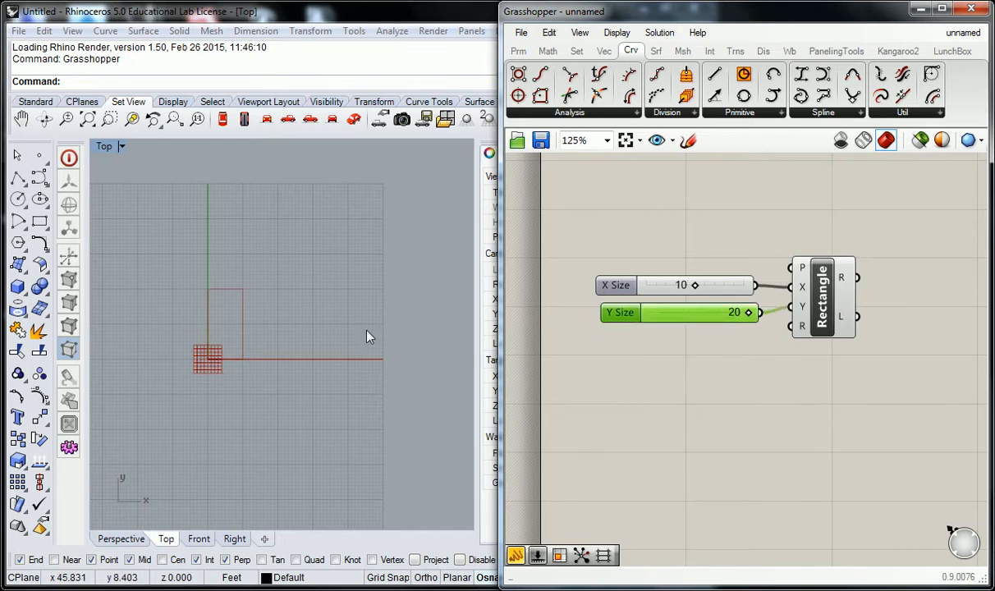
scroll(343, 351, "down", 1)
left_click(797, 369)
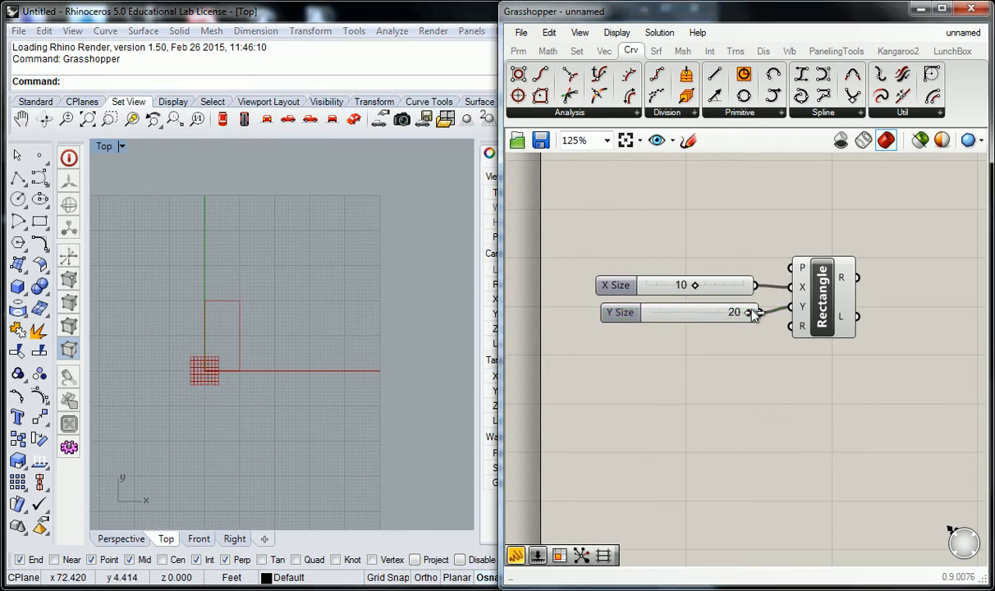
Step: Connect the X Size slider to the Rectangle's Y input as well and set the slider to 17
left_click_drag(758, 283, 791, 306)
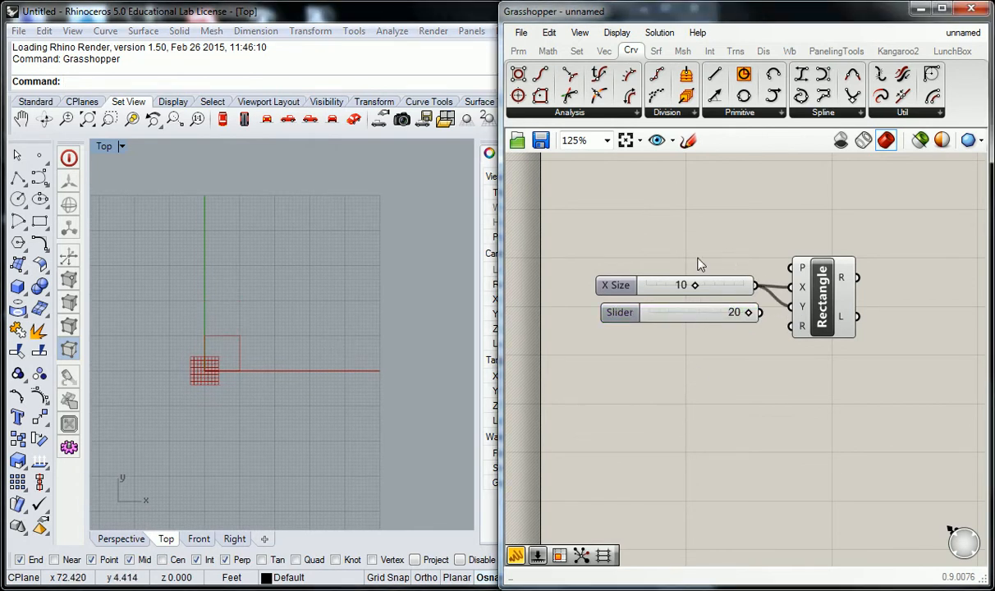
left_click_drag(694, 287, 716, 292)
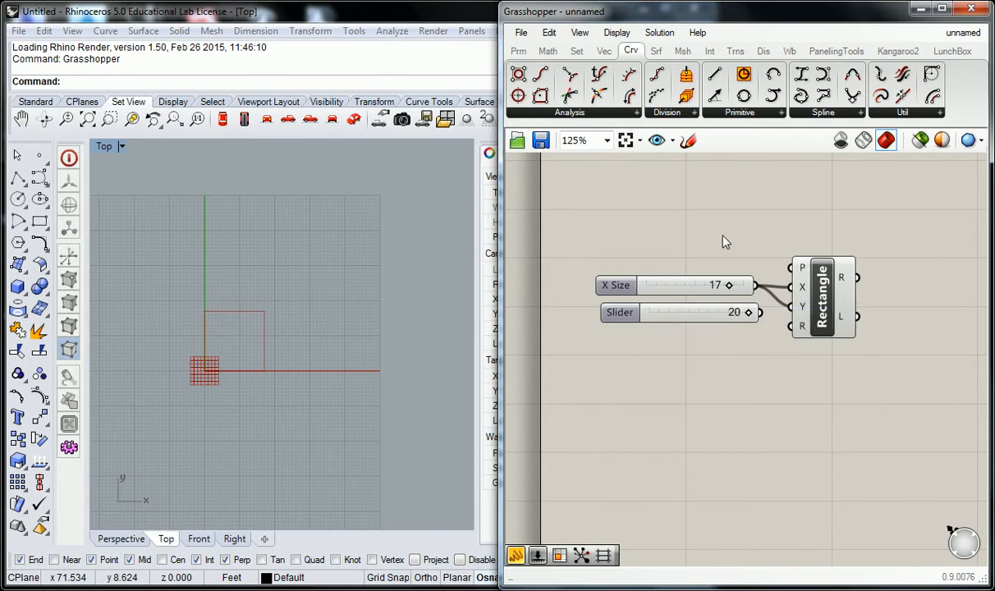
left_click_drag(632, 316, 625, 320)
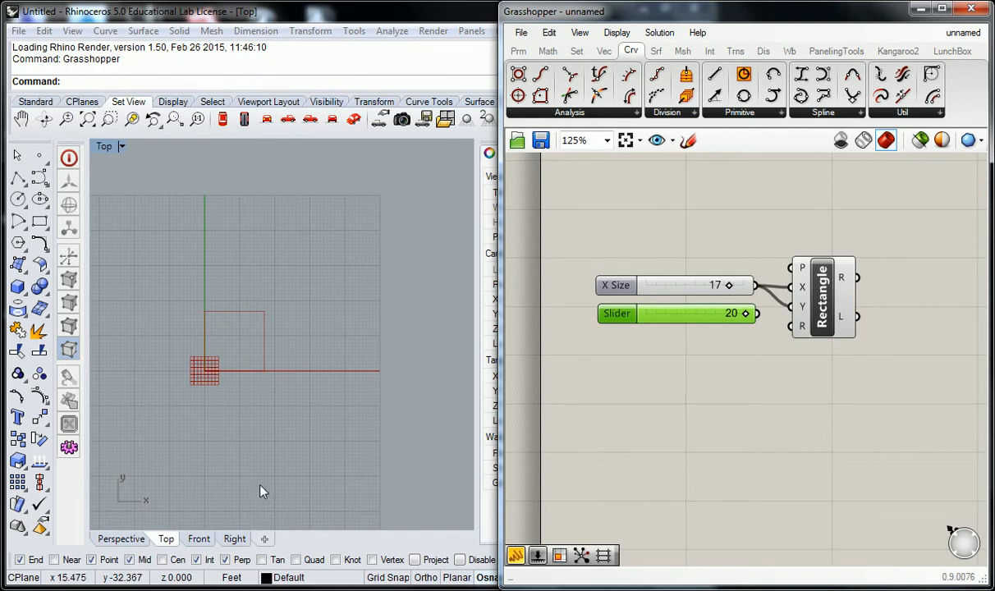
Step: Check the model units in the Rhino document properties
left_click(234, 578)
left_click(262, 538)
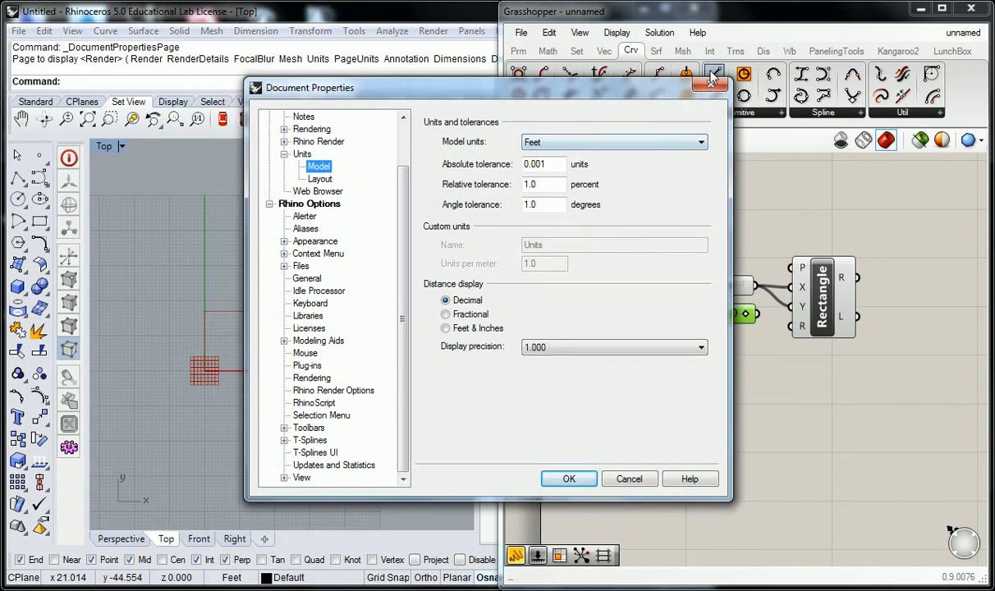
left_click(712, 83)
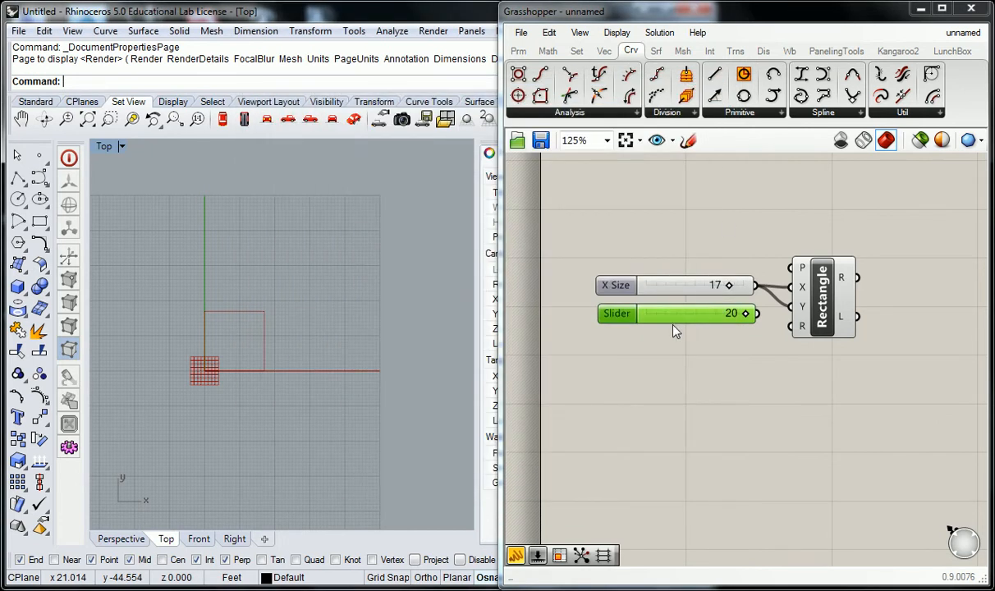
Step: Delete the unconnected slider below the X Size slider
scroll(714, 360, "down", 3)
key("Delete")
mouse_move(726, 333)
right_mouse_down()
mouse_move(668, 343)
mouse_move(735, 335)
right_mouse_up()
left_click(532, 334)
left_click(757, 335)
scroll(735, 336, "up", 1)
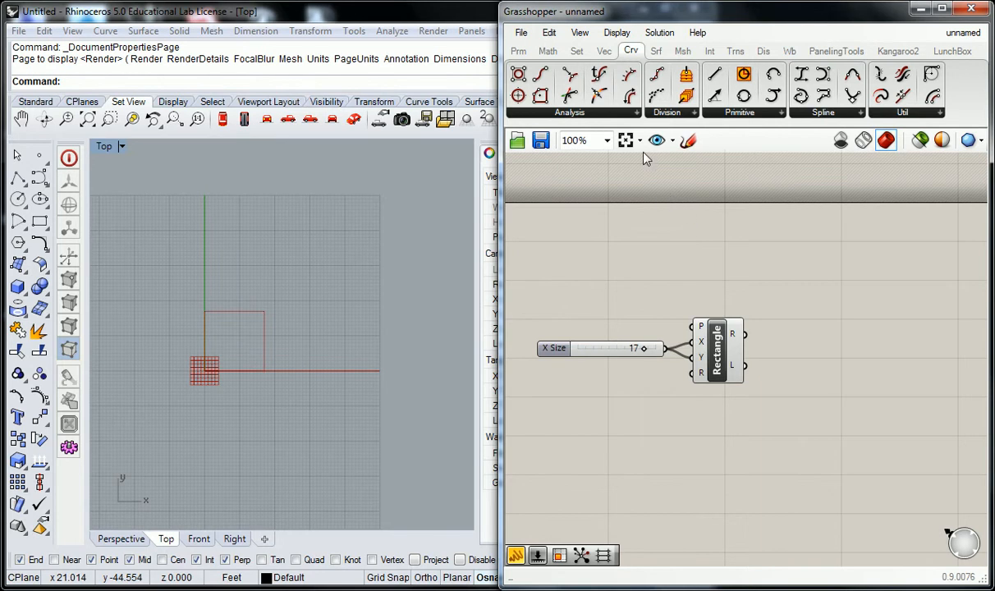
Step: Place both Euclidean Rotate components, the plane rotation and the direction rotation, above the Rectangle to compare their inputs
left_click(736, 54)
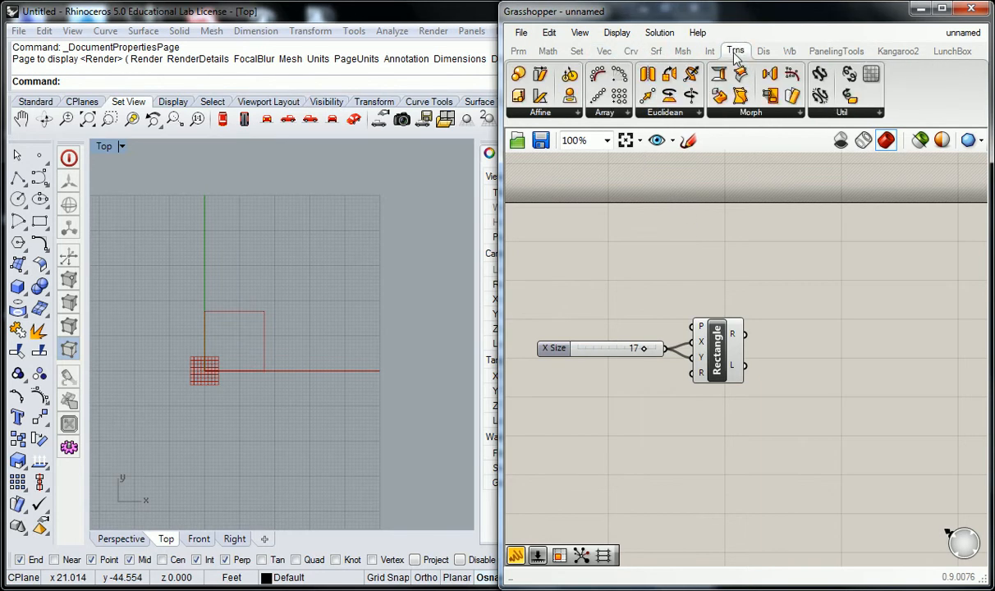
left_click(686, 114)
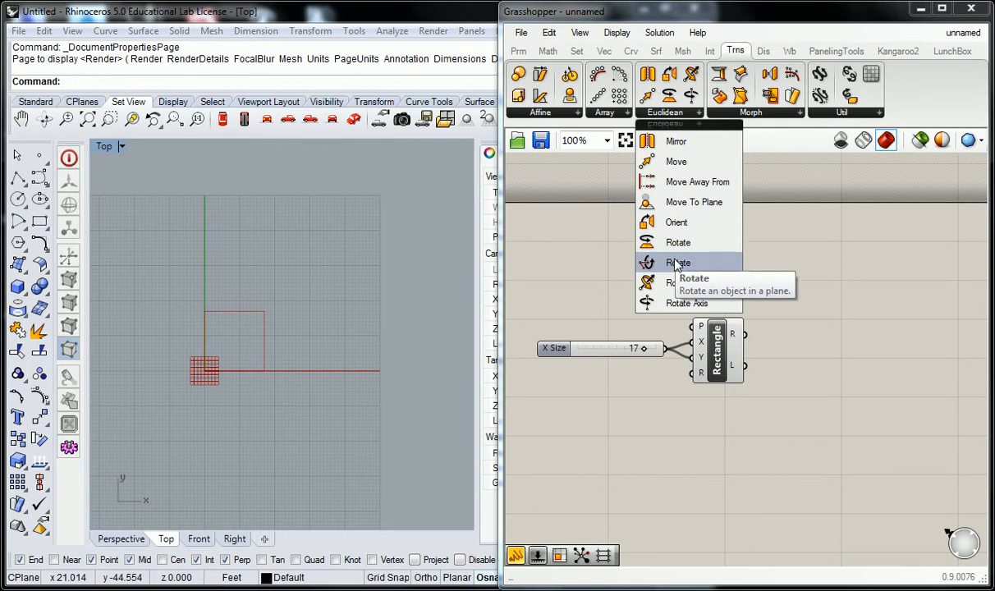
left_click_drag(678, 263, 819, 275)
left_click(640, 111)
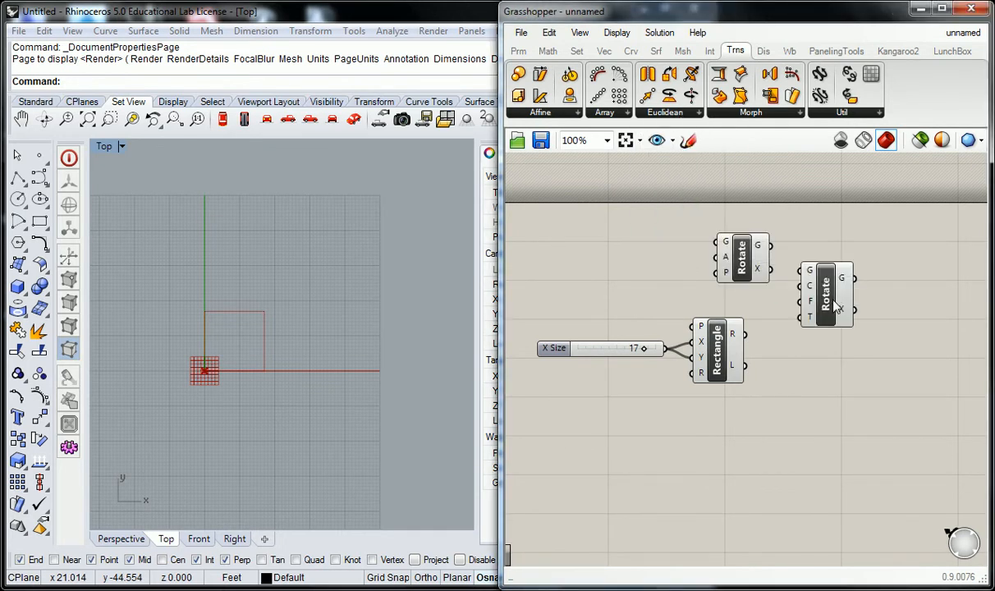
scroll(819, 276, "up", 1)
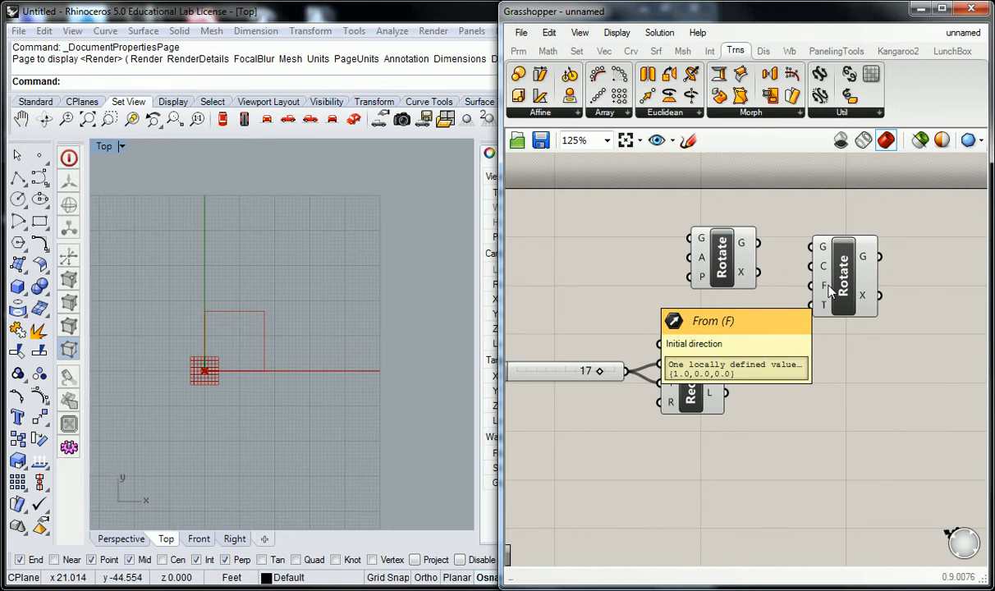
Step: Delete both Rotate components from the canvas
left_click(843, 270)
key("Delete")
left_click(721, 258)
key("Delete")
Step: Place a Rotate 3D and a Rotate Axis component beside the Rectangle to compare their inputs
left_click(664, 113)
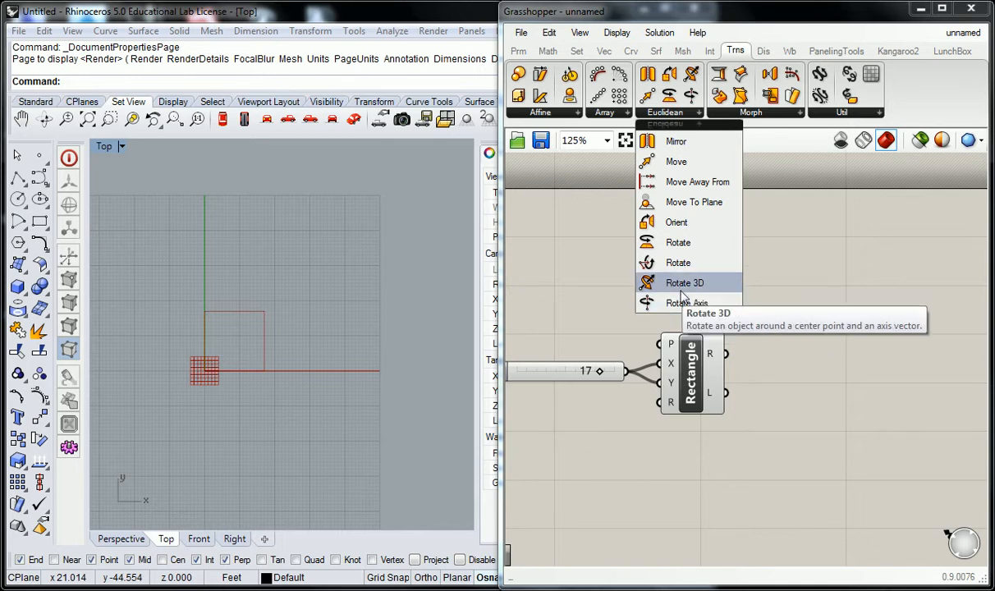
left_click_drag(683, 282, 767, 261)
left_click(694, 115)
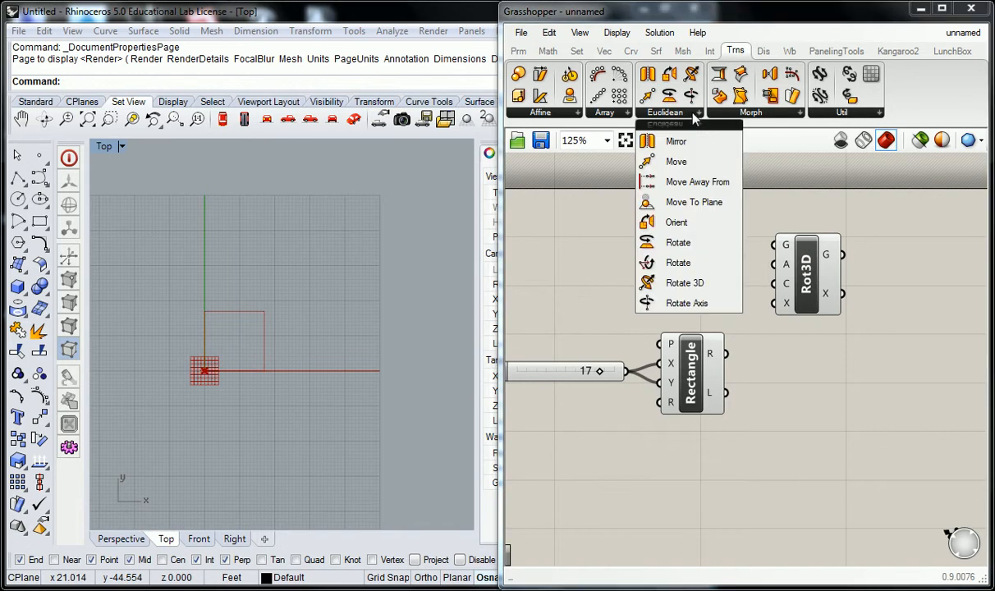
left_click_drag(686, 303, 796, 384)
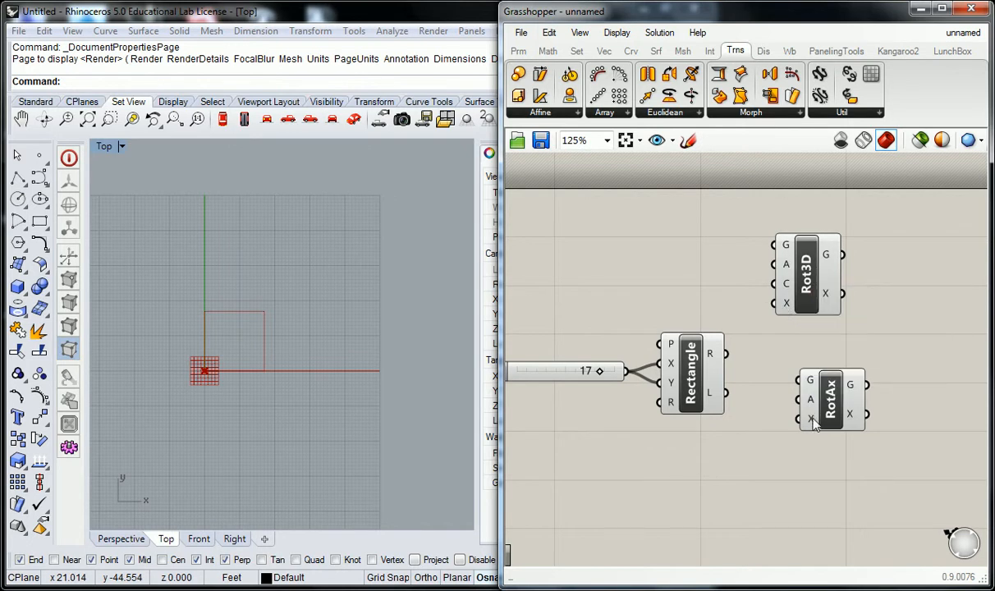
Step: Delete the Rotate 3D and Rotate Axis components
left_click(807, 304)
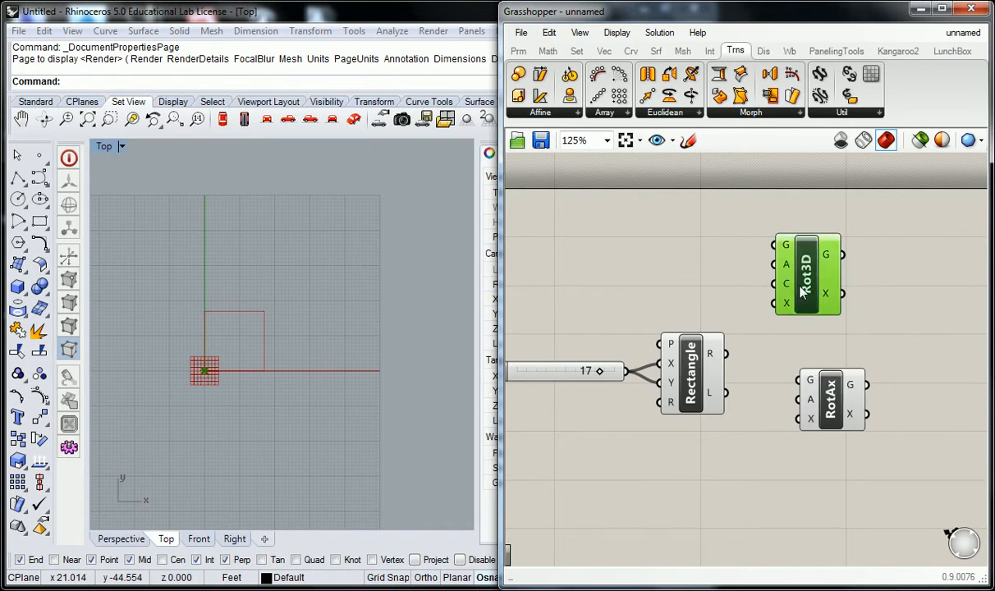
key("Delete")
left_click(831, 396)
key("Delete")
Step: Add an Area component beside the Rectangle and connect the Rectangle's R output to its G input
scroll(796, 298, "down", 3)
right_click_drag(741, 307, 776, 322)
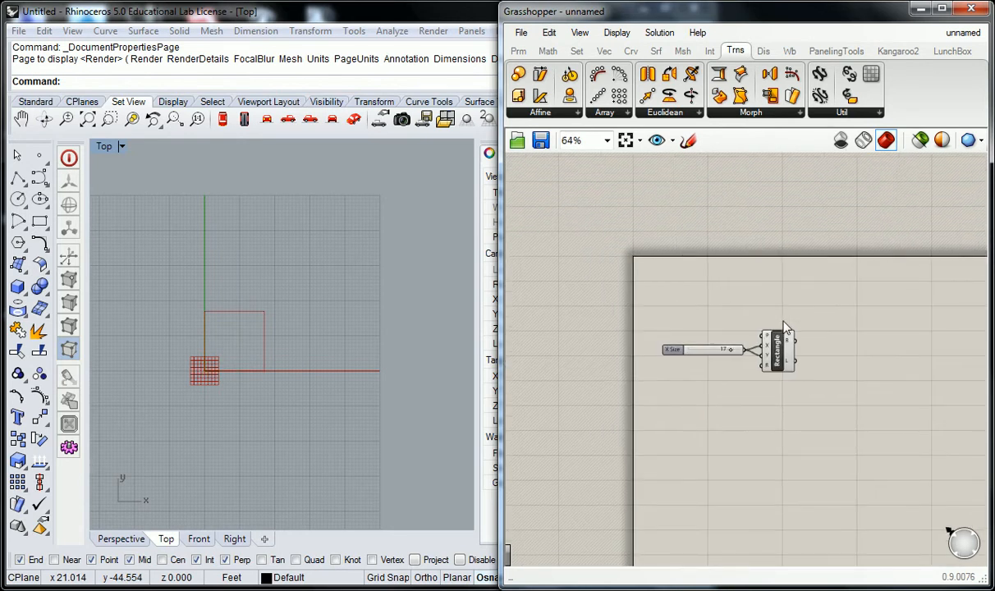
right_click_drag(799, 281, 744, 288)
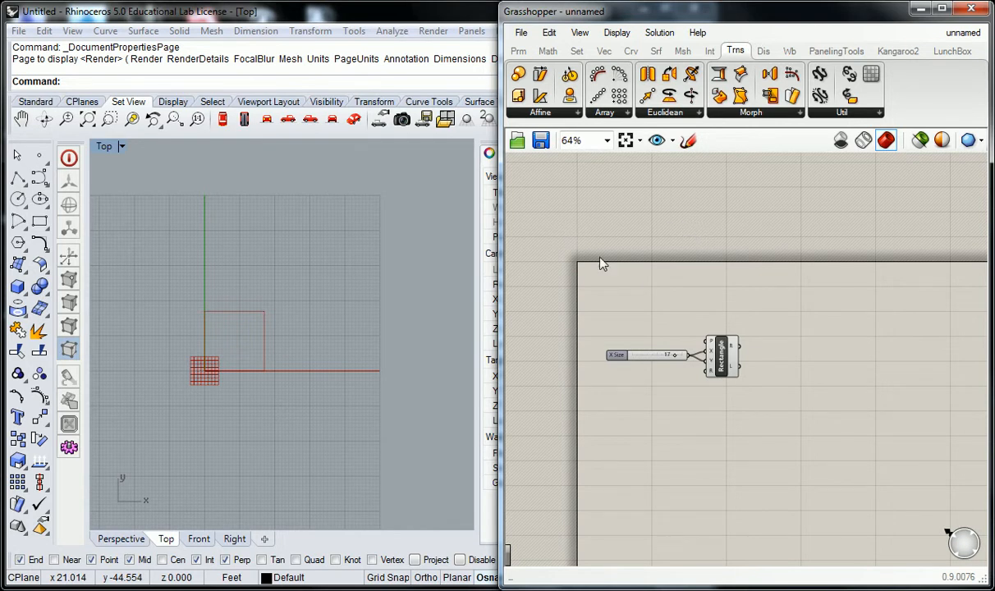
scroll(725, 351, "up", 3)
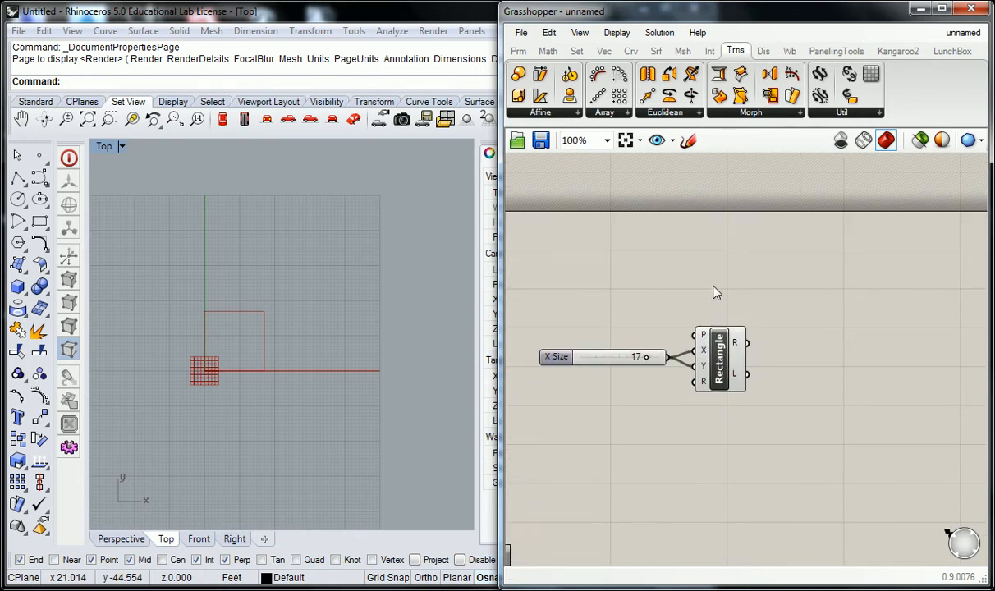
right_click_drag(190, 357, 217, 325)
scroll(279, 302, "up", 4)
right_click_drag(281, 283, 254, 299)
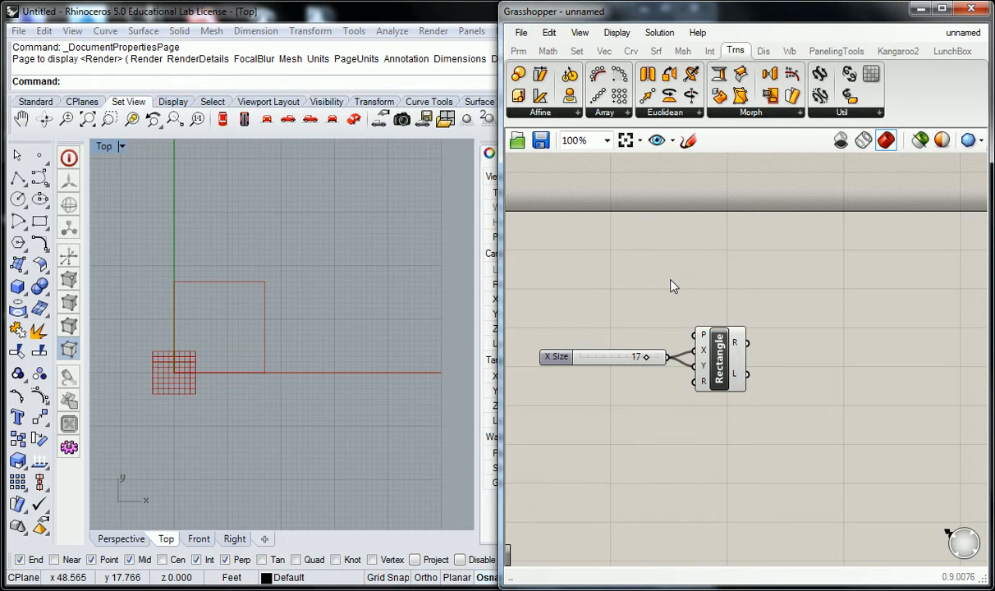
left_click(657, 51)
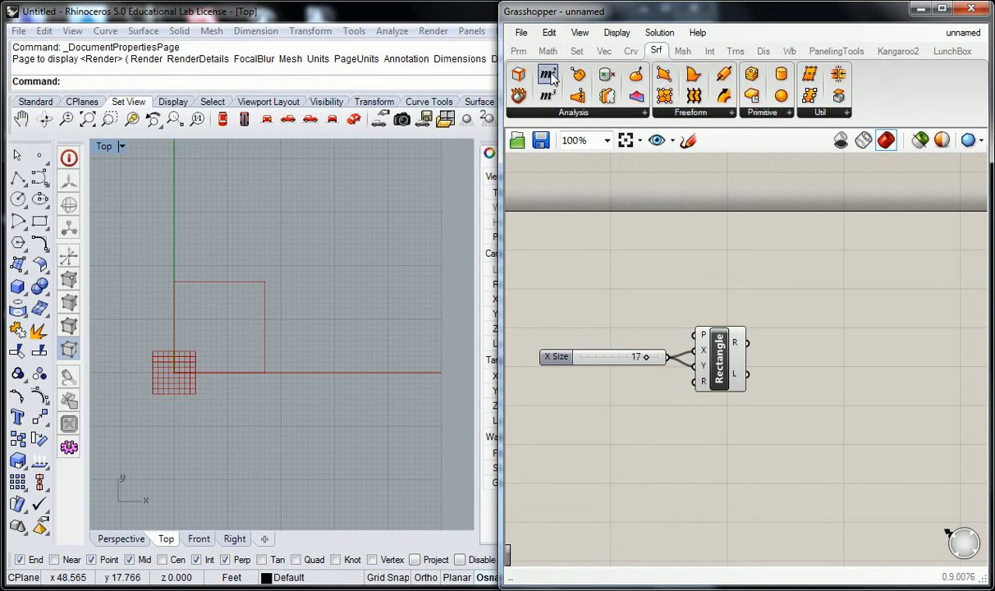
left_click_drag(551, 78, 822, 309)
left_click_drag(746, 343, 805, 320)
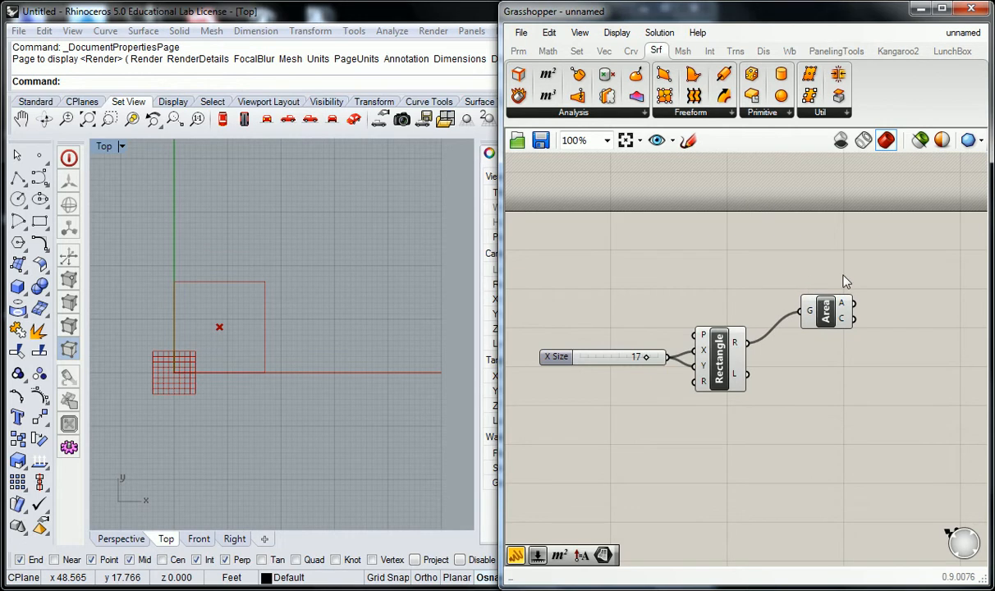
right_click_drag(828, 277, 715, 300)
left_click_drag(721, 337, 715, 330)
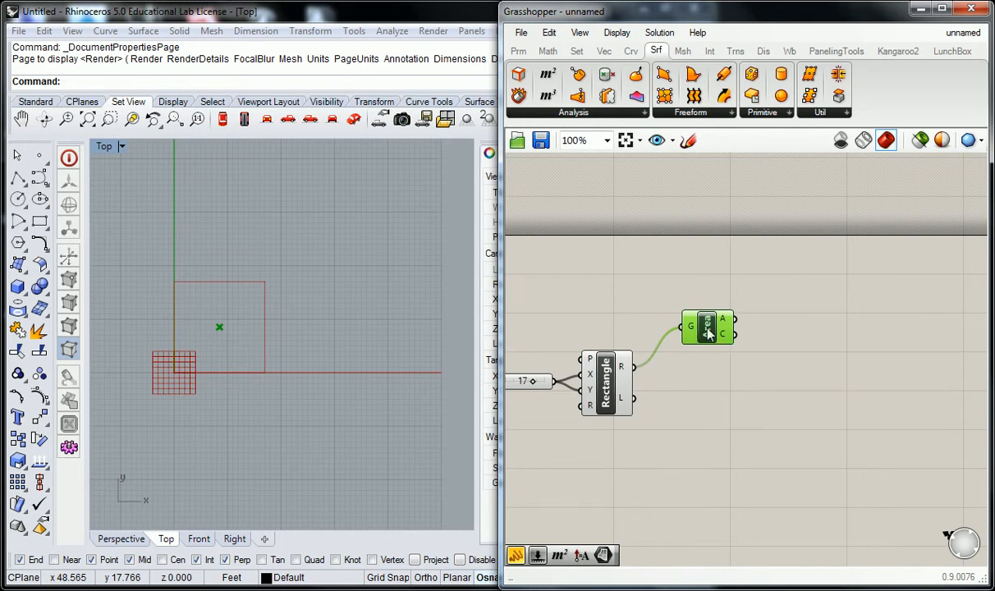
Step: Place a planar Rotate component on the canvas beside the Area component
right_click_drag(652, 293, 763, 281)
left_click(819, 324)
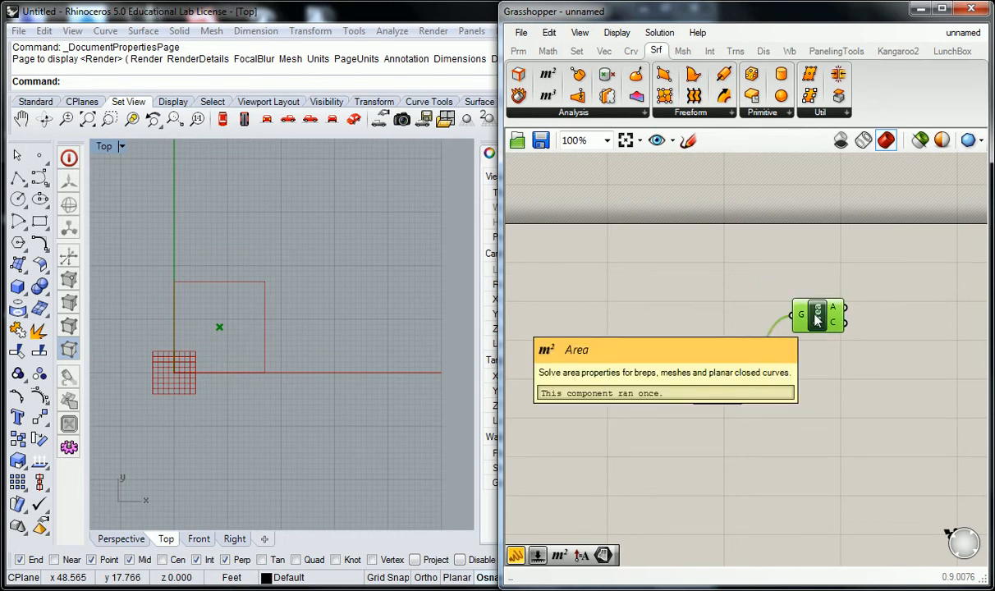
scroll(825, 250, "down", 1)
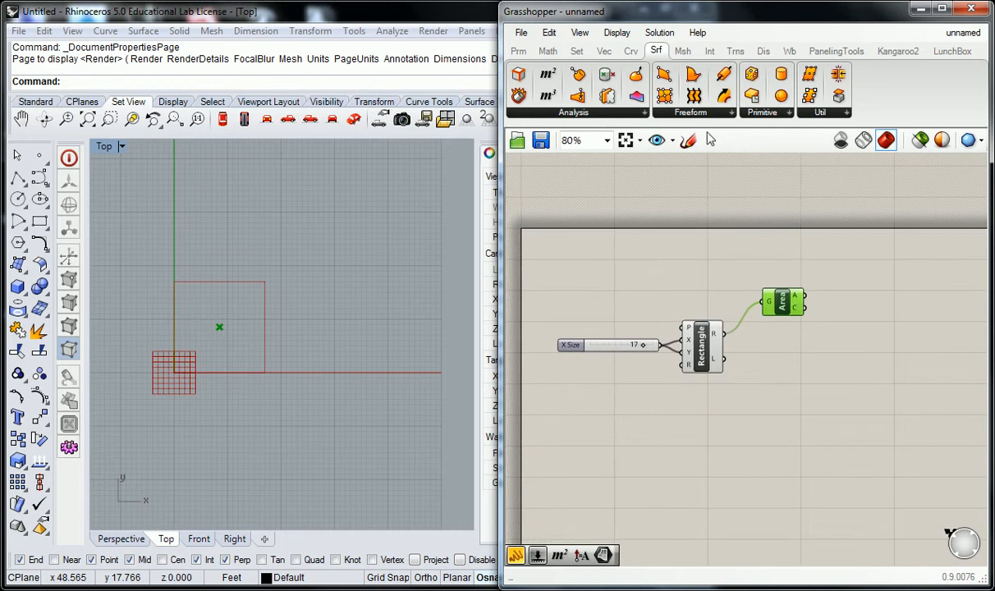
left_click(734, 51)
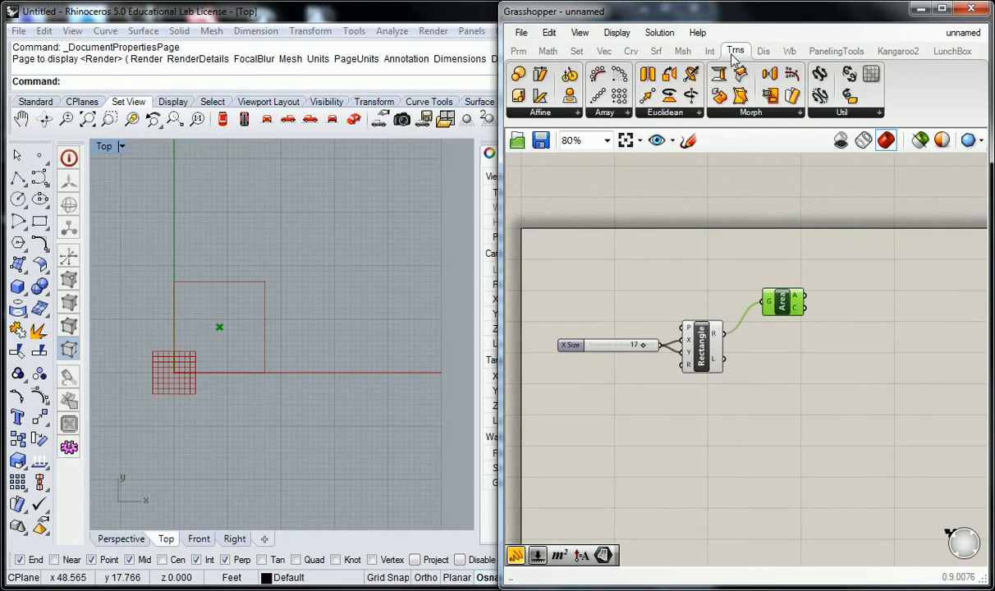
left_click(696, 113)
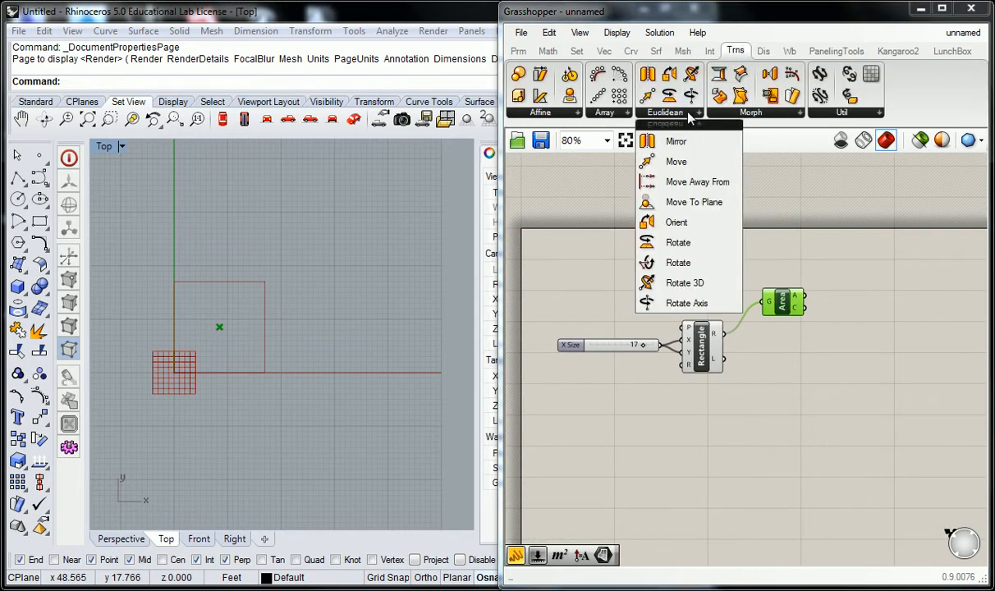
left_click(680, 246)
left_click(868, 347)
right_click_drag(880, 357, 715, 349)
left_click_drag(710, 349, 747, 343)
left_click(715, 300)
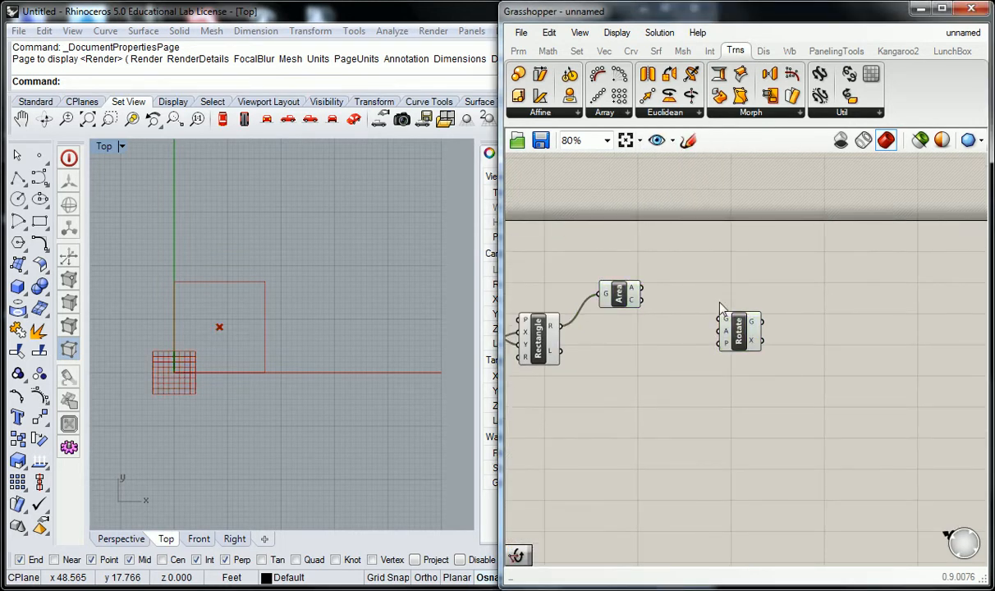
Step: Connect the Rectangle's R output to the Rotate component's G input
scroll(722, 316, "up", 2)
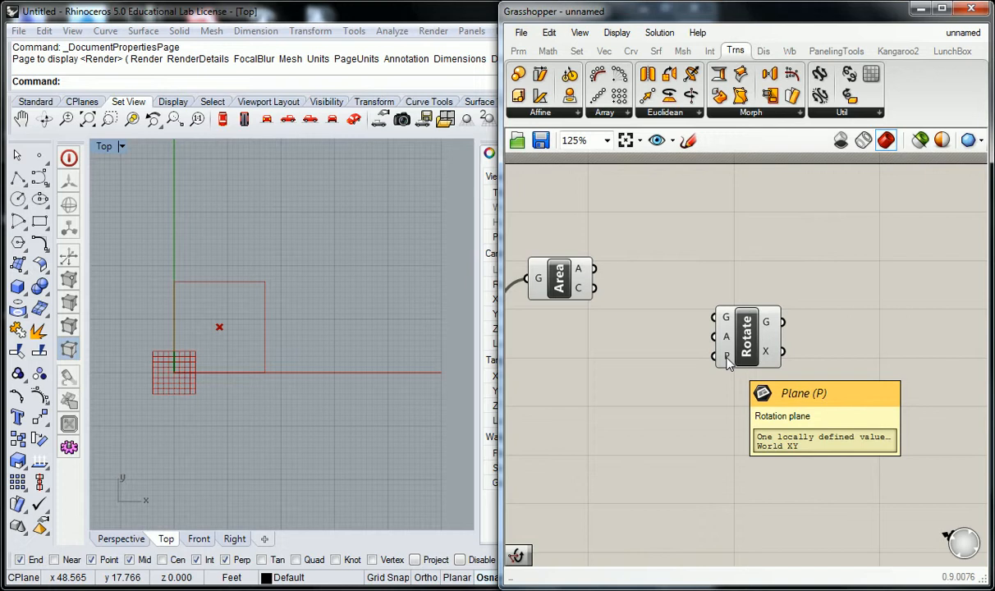
scroll(685, 288, "down", 5)
scroll(705, 296, "up", 3)
scroll(772, 328, "down", 1)
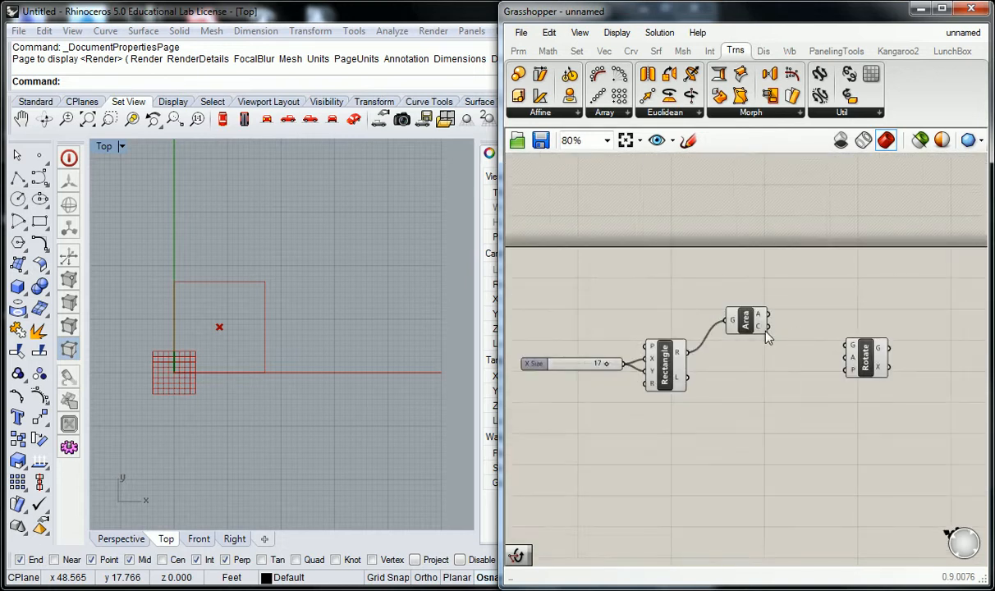
left_click_drag(834, 379, 828, 392)
left_click(755, 366)
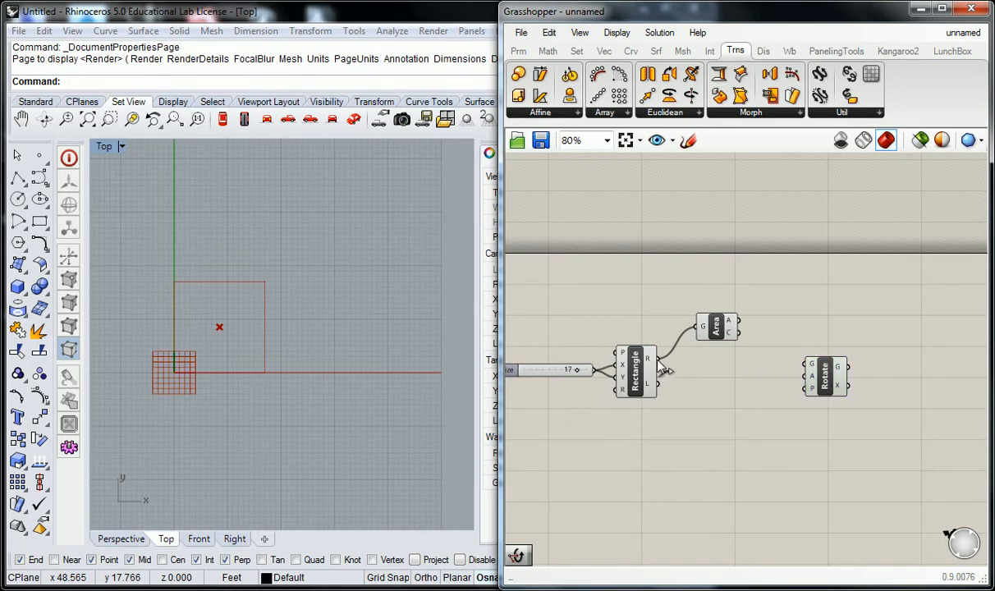
left_click_drag(659, 361, 821, 370)
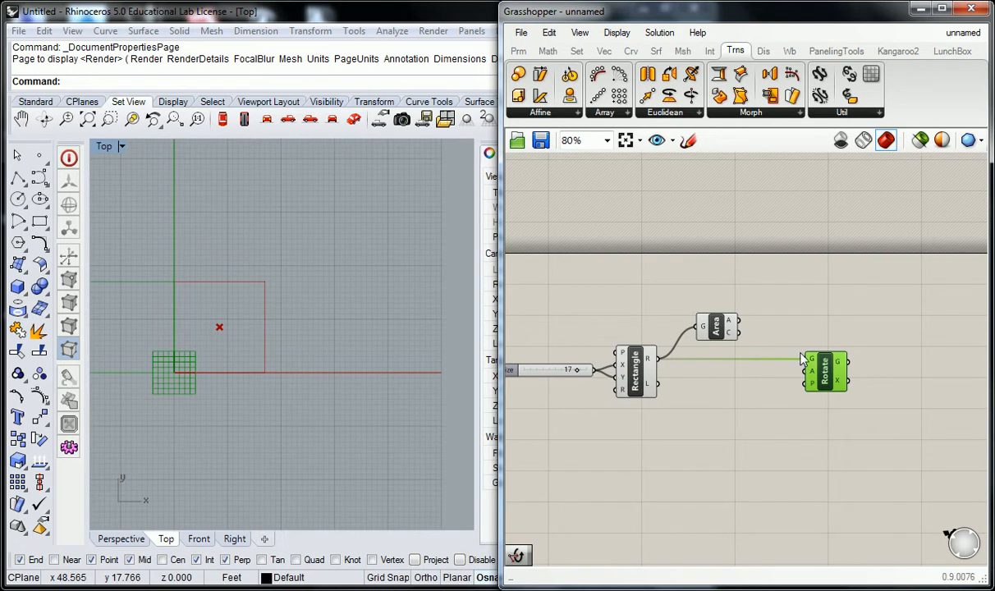
left_click(796, 348)
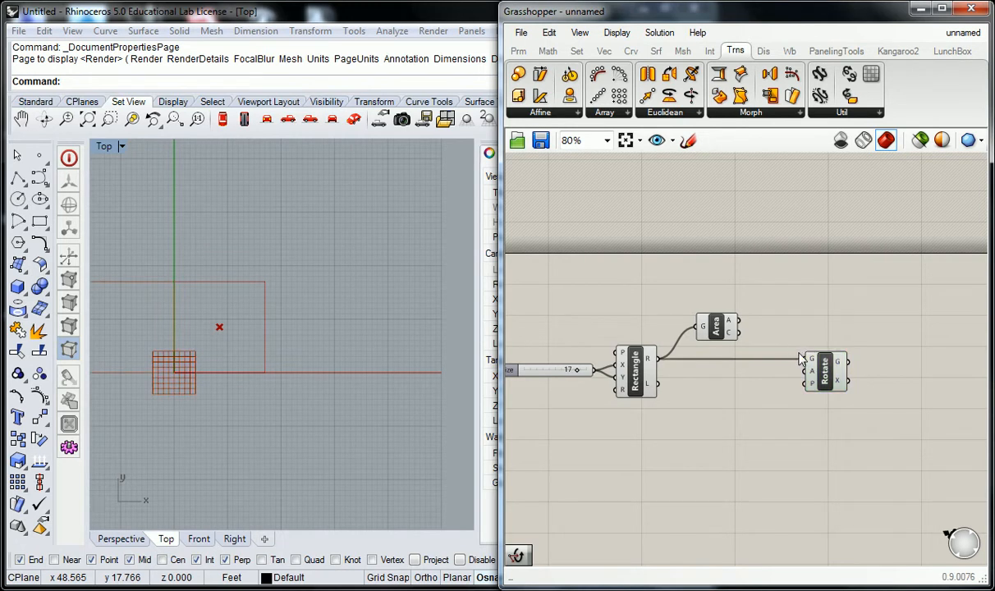
Step: Connect the Area component's C output to the Rotate component's P input so the centroid defines the rotation plane
right_click_drag(276, 318, 339, 317)
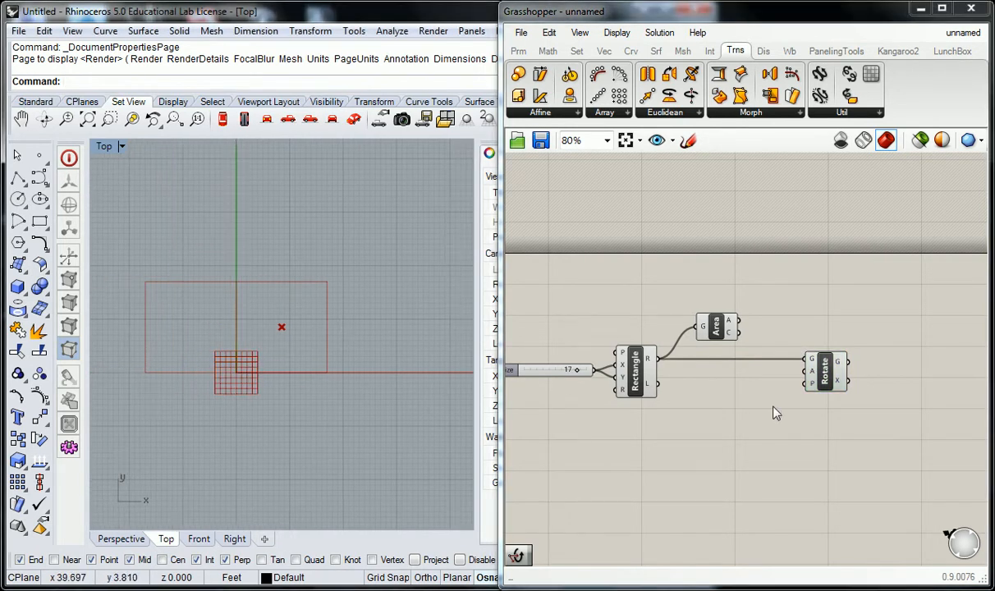
right_click_drag(752, 402, 790, 407)
right_click_drag(284, 328, 330, 321)
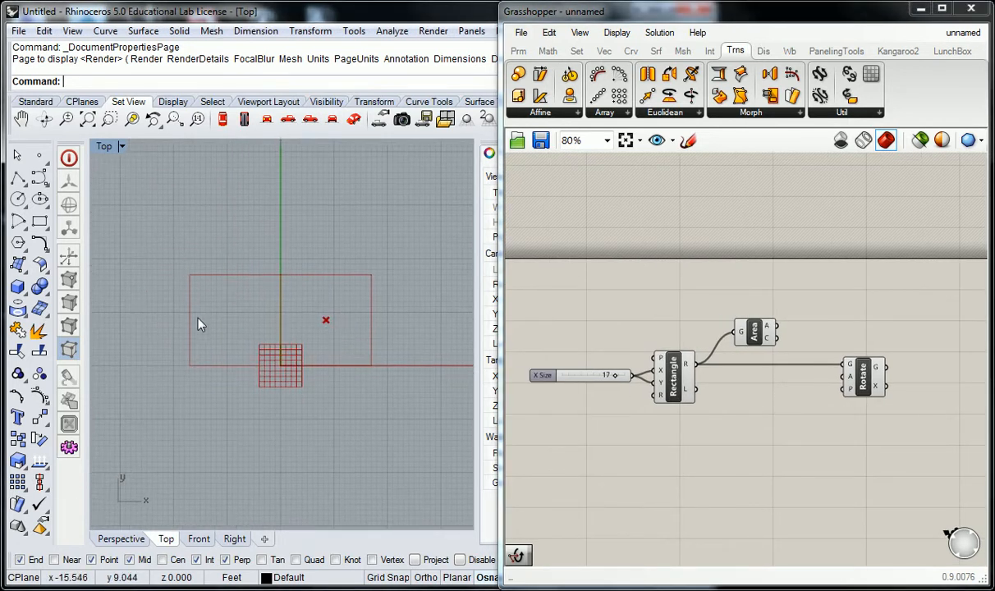
left_click(859, 385)
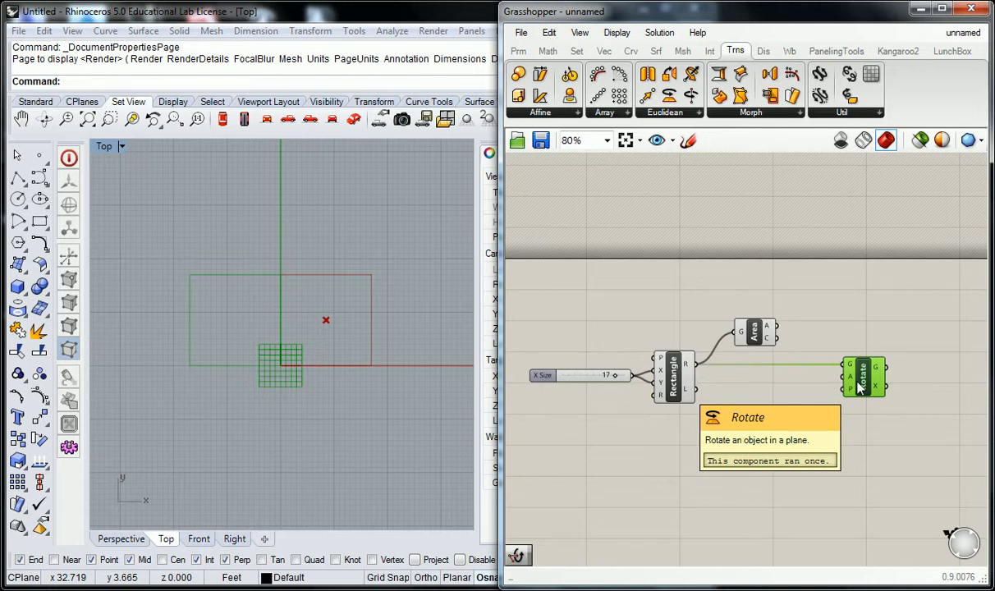
left_click(854, 338)
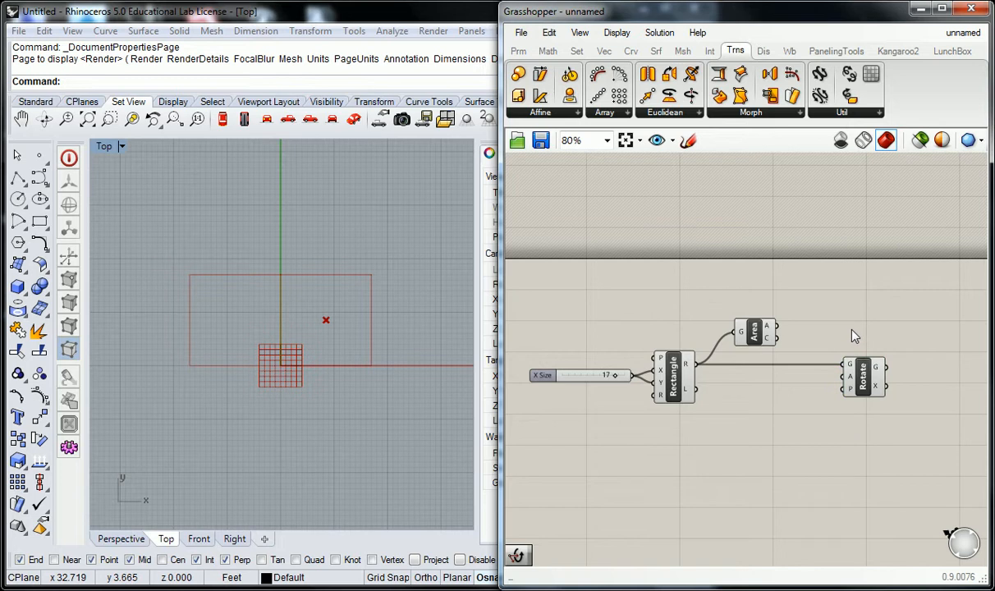
right_click_drag(856, 340, 838, 343)
left_click_drag(758, 341, 825, 391)
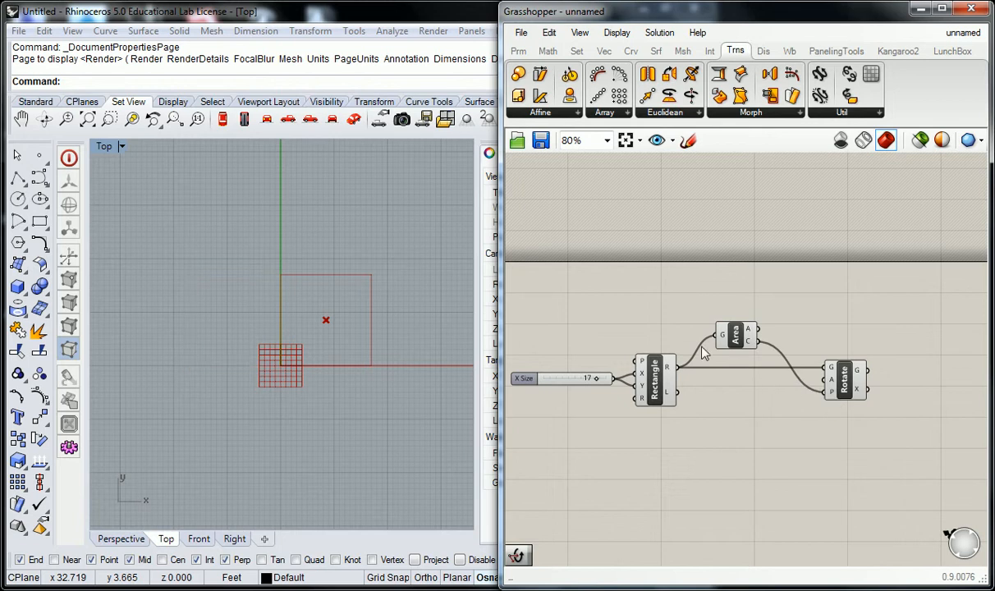
right_click_drag(837, 317, 799, 314)
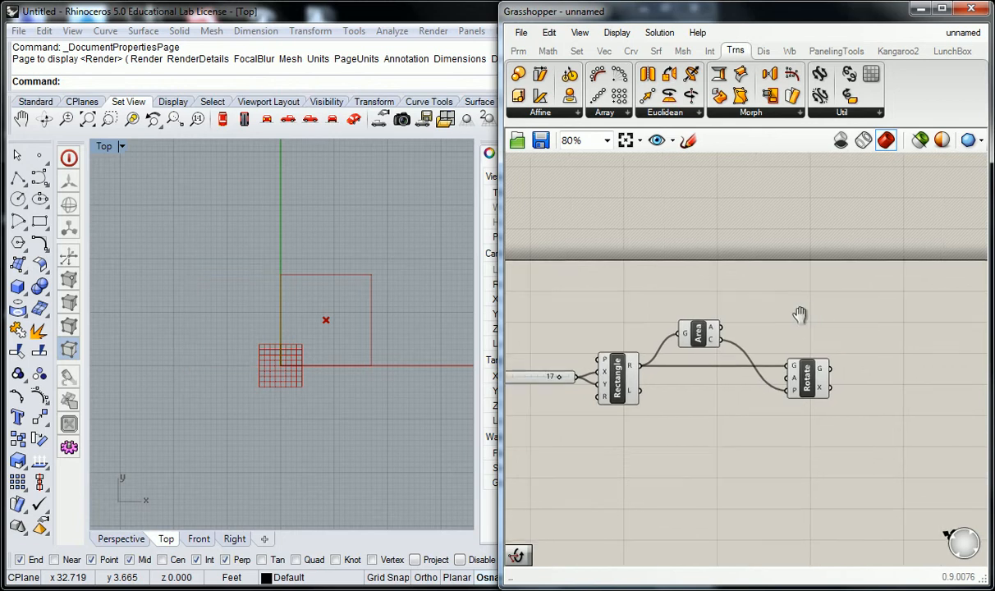
Step: Duplicate the X Size slider to drive the Rectangle's Y input and set the copy to 9
left_click(807, 374)
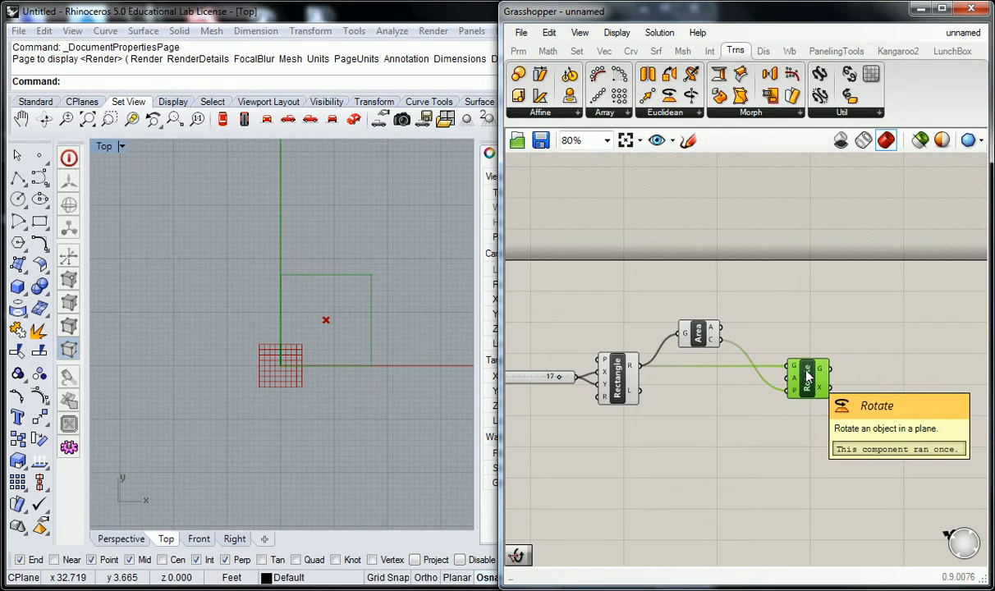
right_click_drag(595, 380, 685, 379)
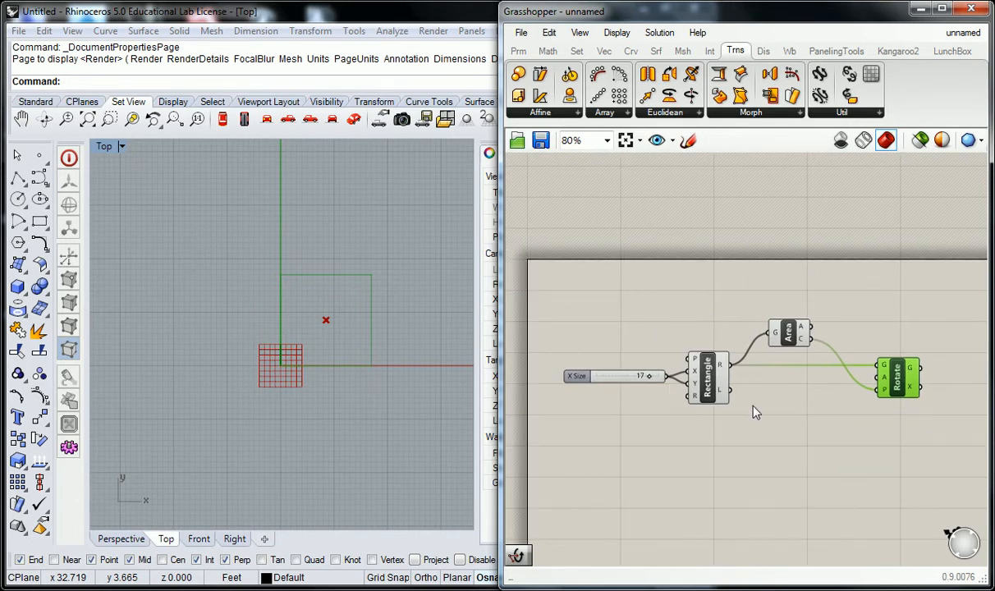
left_click(582, 376)
key("ctrl+c")
key("ctrl+v")
left_click_drag(584, 375, 581, 384)
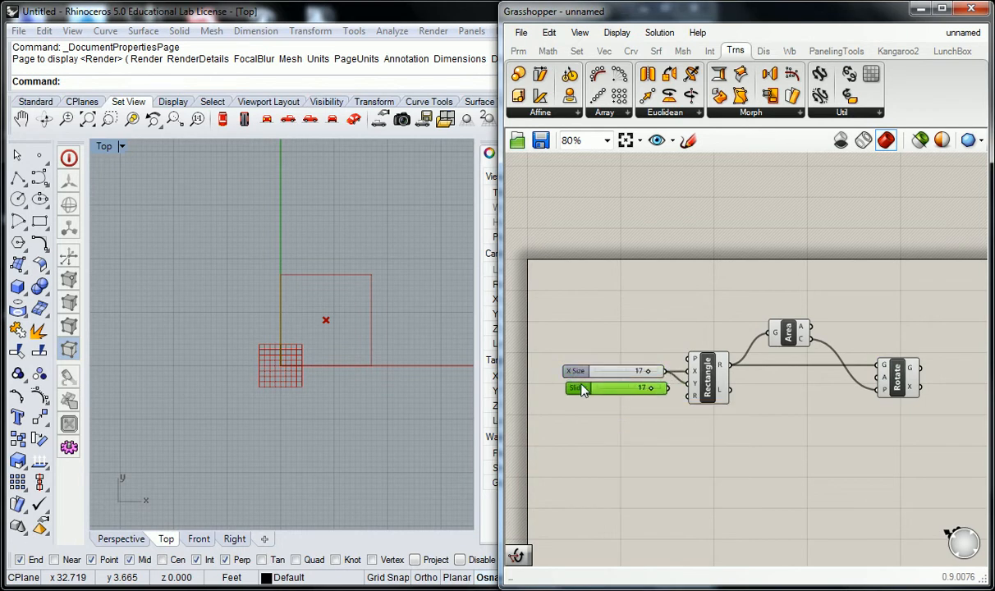
left_click_drag(666, 389, 626, 390)
right_click_drag(385, 285, 331, 294)
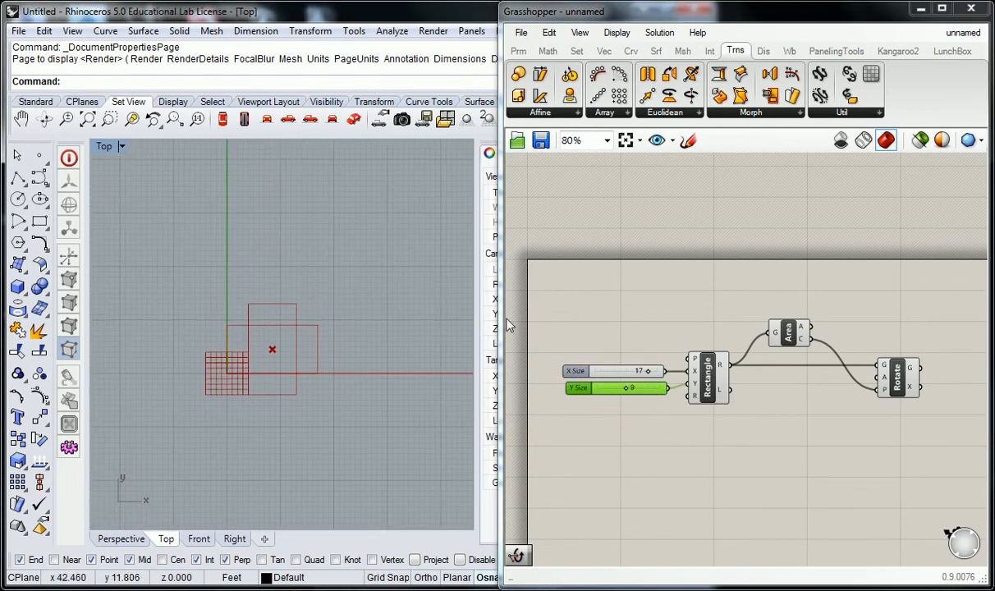
Step: Create a number slider ranging from 0 to 360 below the Rectangle component
scroll(732, 336, "up", 4)
left_click(823, 375)
left_click_drag(823, 371, 819, 371)
right_click_drag(746, 313, 852, 276)
left_click(813, 353)
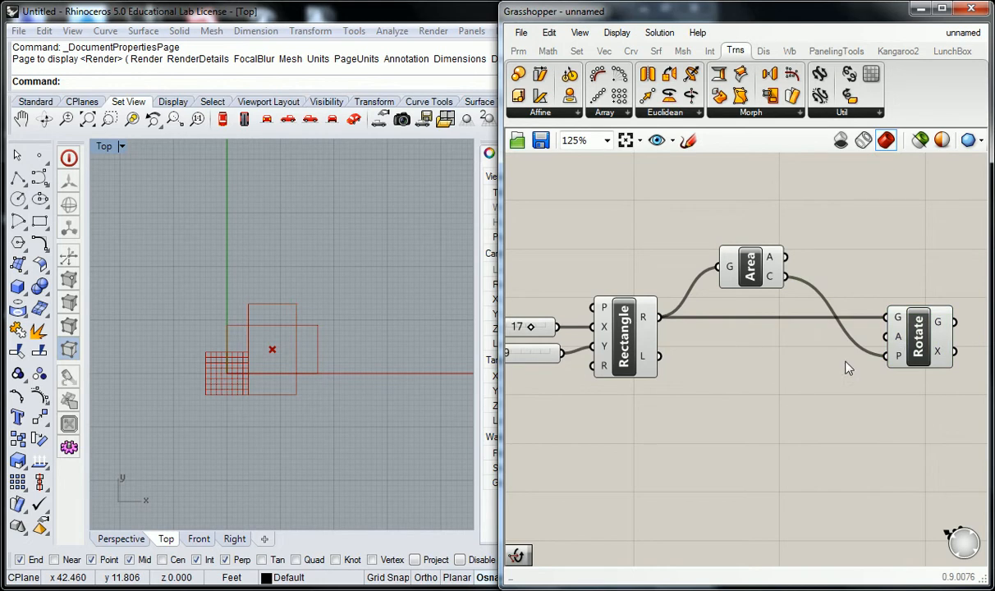
mouse_move(895, 343)
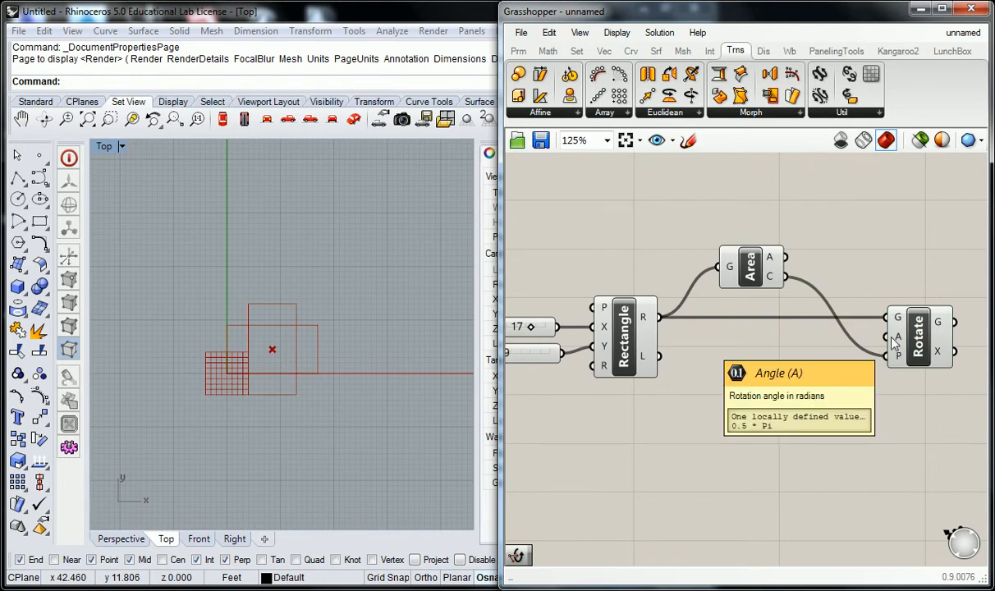
double_click(679, 449)
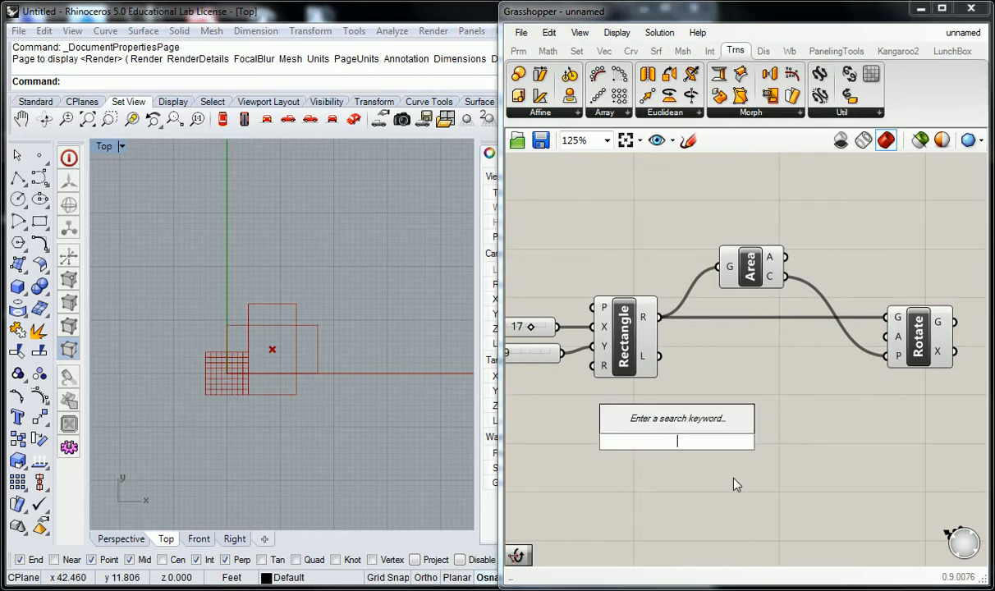
type("0<")
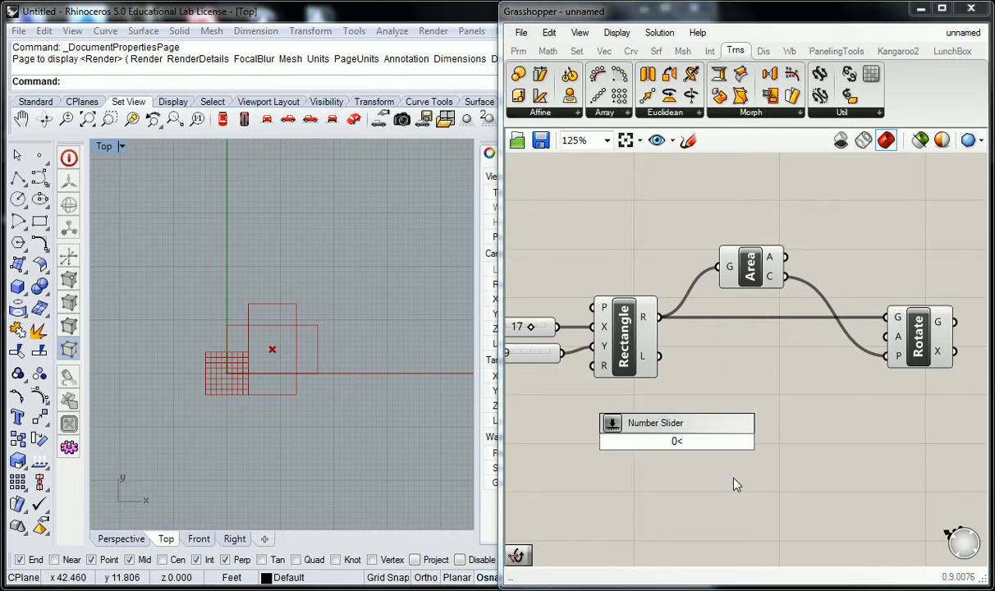
type("360")
key("BackSpace")
key("BackSpace")
key("BackSpace")
type("360")
key("Return")
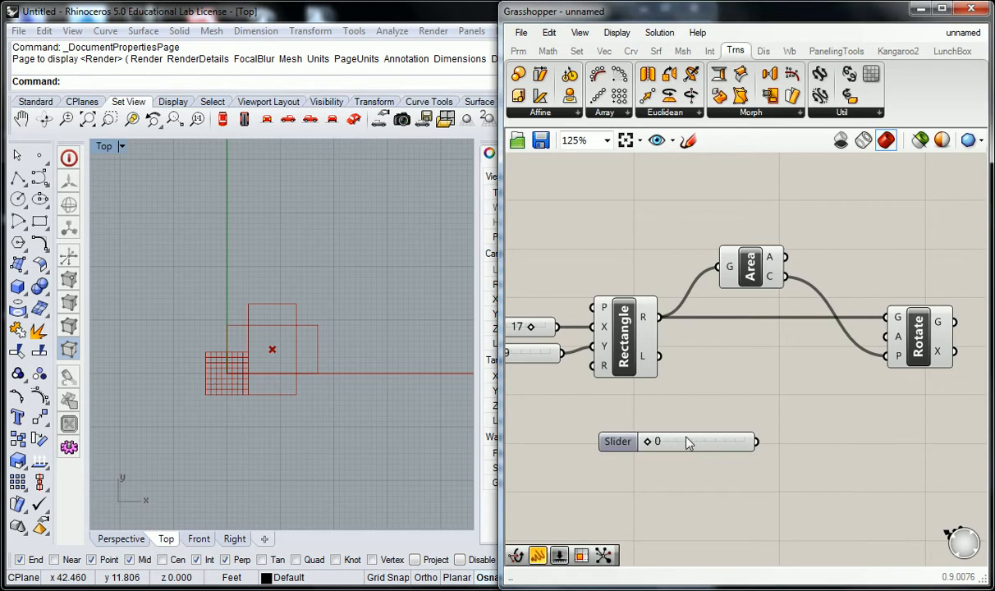
Step: Connect the new slider to the Rotate component's A input and set the angle to 14
left_click_drag(755, 444, 887, 337)
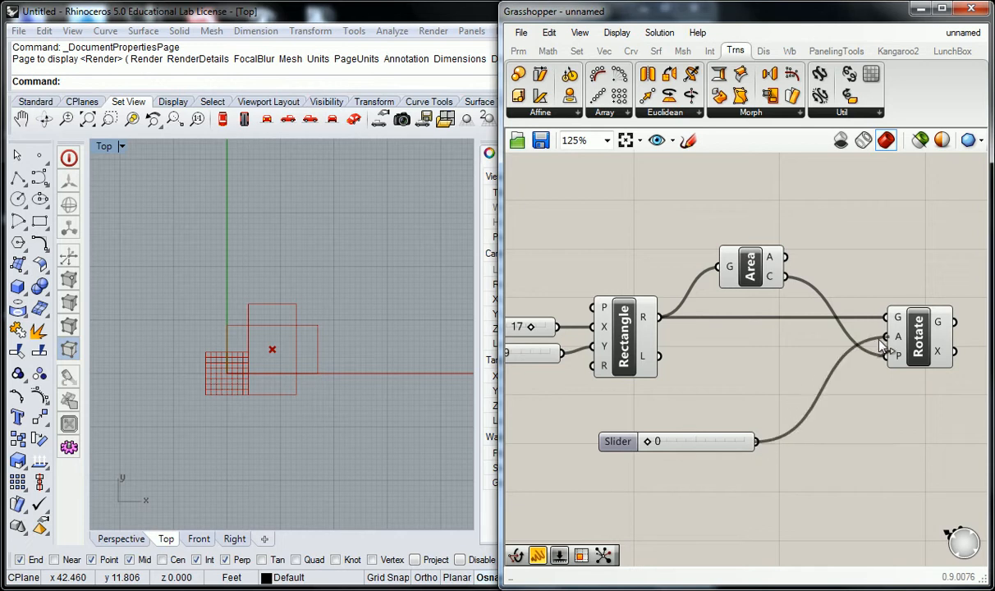
mouse_move(650, 444)
left_mouse_down()
mouse_move(723, 446)
mouse_move(647, 453)
mouse_move(656, 456)
left_mouse_up()
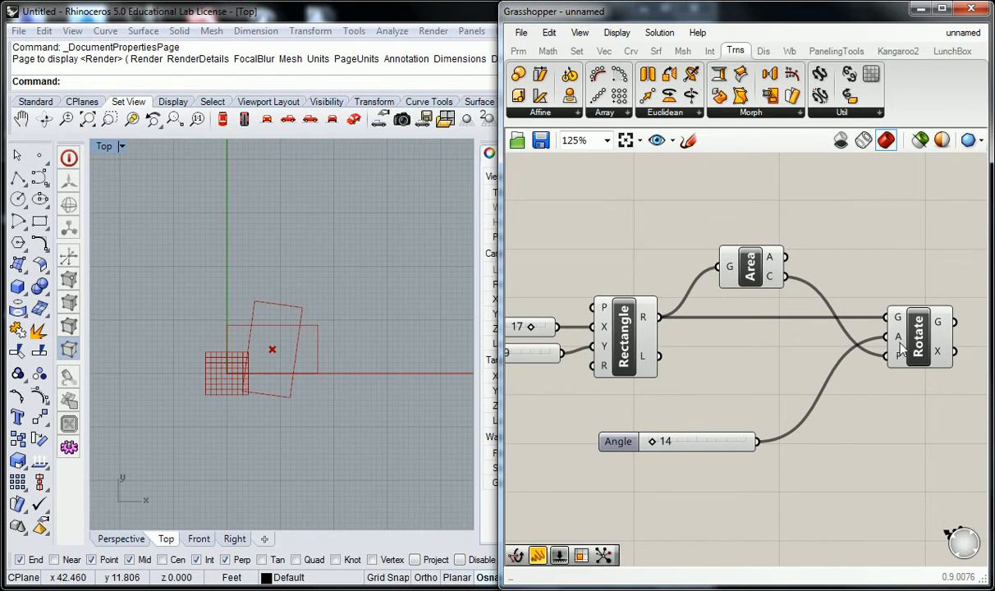
mouse_move(900, 346)
Step: Switch to Chrome and search Google for "difference between radian and degree"
key("alt+Tab")
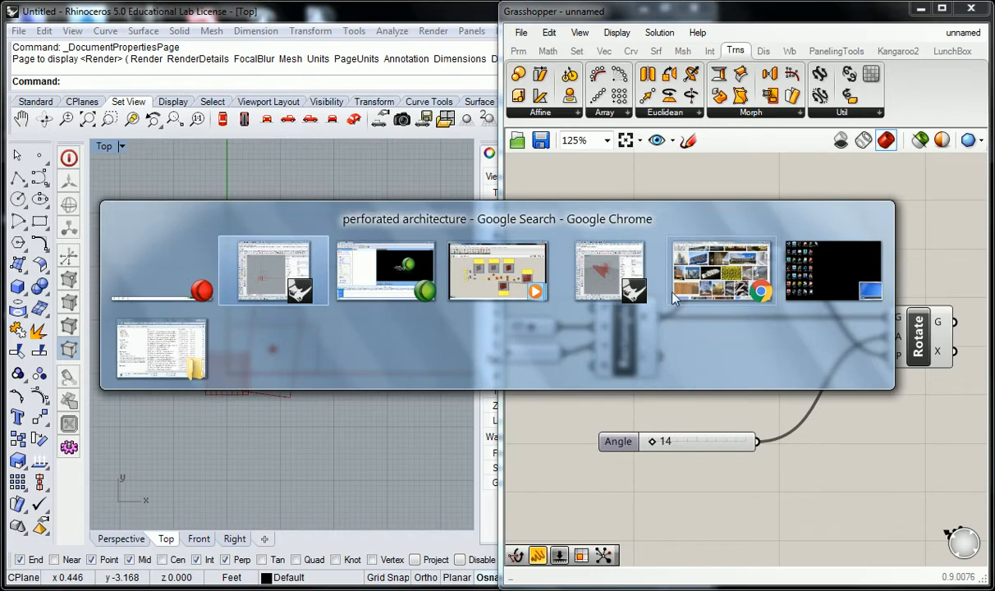
left_click(708, 279)
left_click(380, 34)
type("differen")
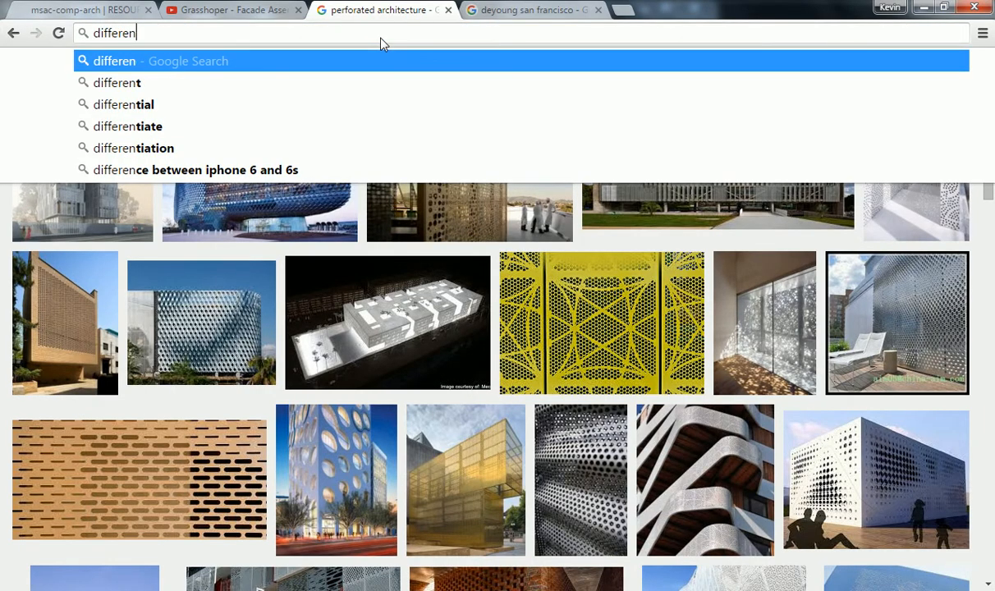
type("ce between")
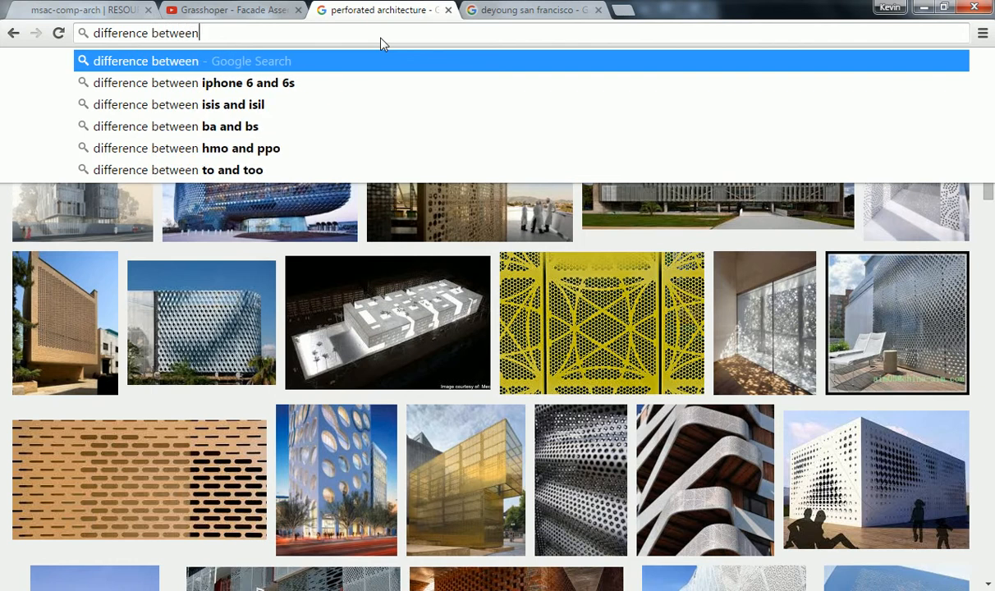
type(" radian and degree")
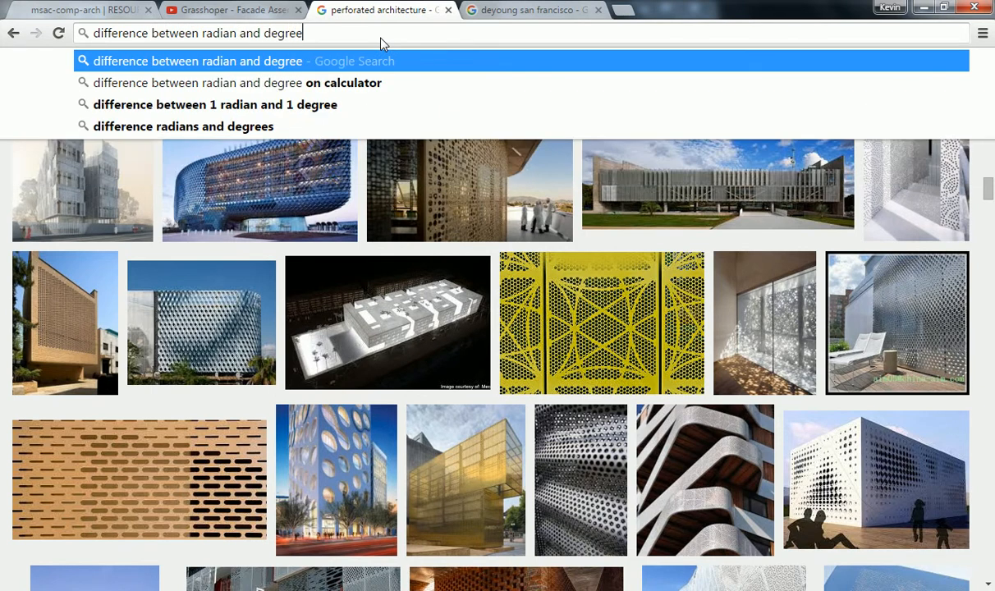
key("Return")
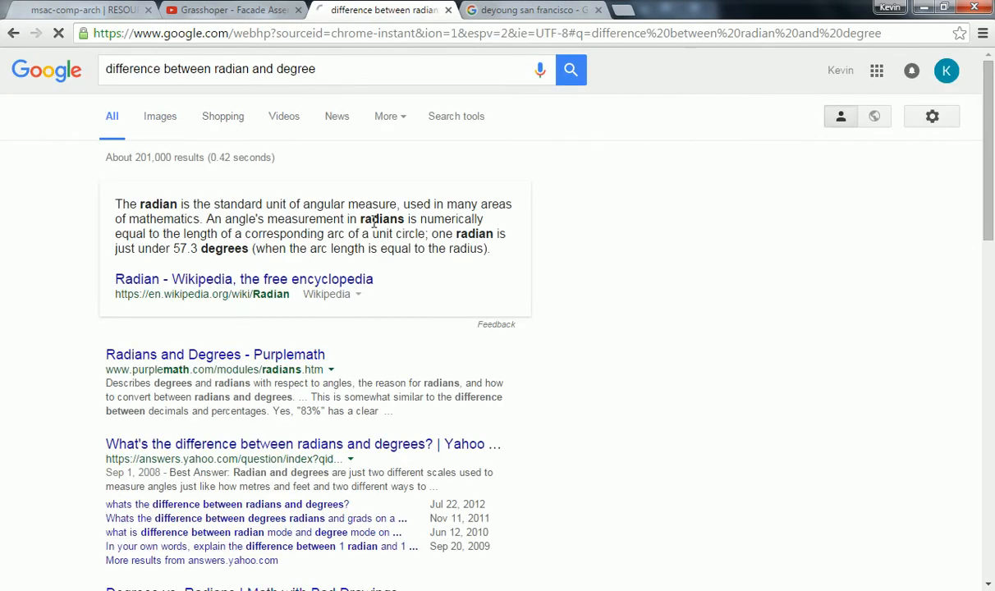
Step: Show the image results and preview the diagram of a 2π/3 radians angle
left_click(167, 119)
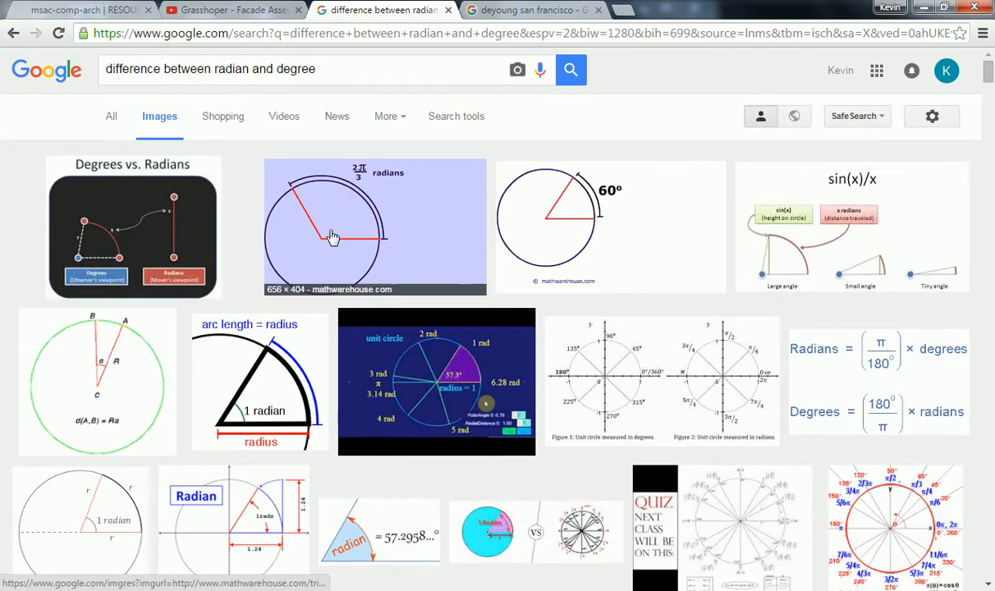
left_click(329, 238)
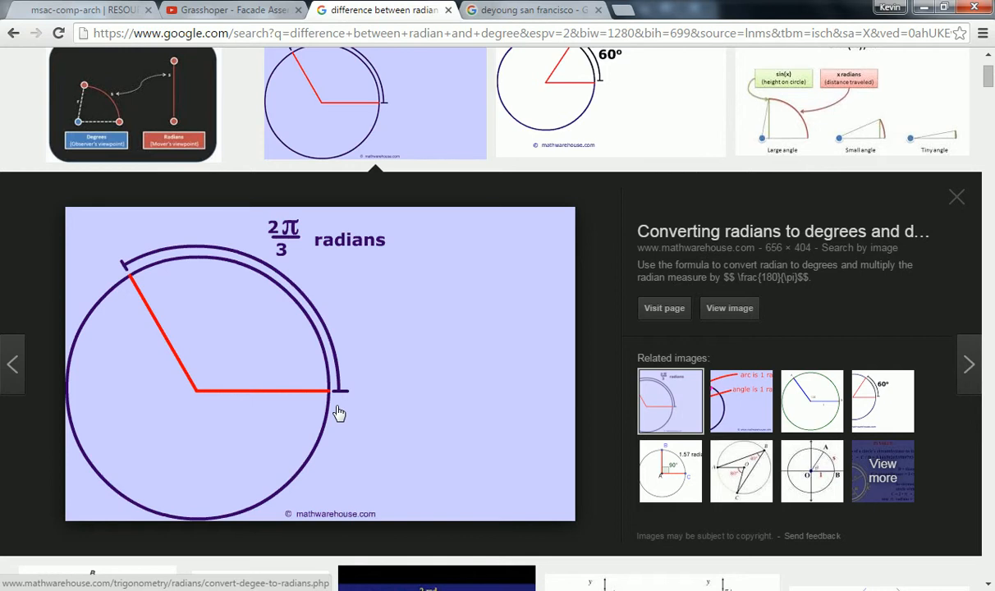
scroll(492, 279, "down", 2)
scroll(583, 189, "up", 4)
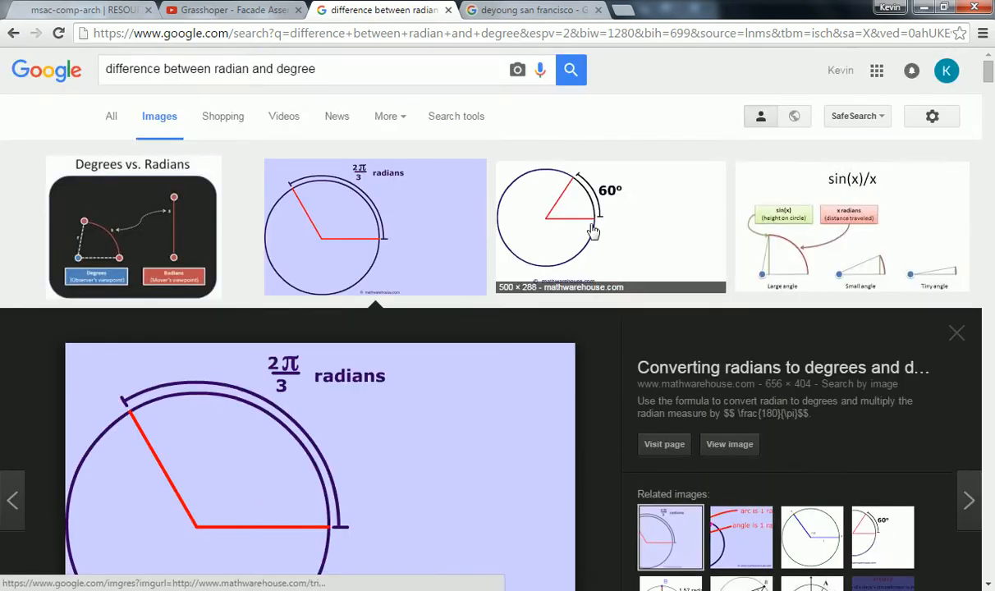
Step: Compare the previews of the 60° and 2π/3 radians diagrams in the image results, and close the preview
left_click(587, 180)
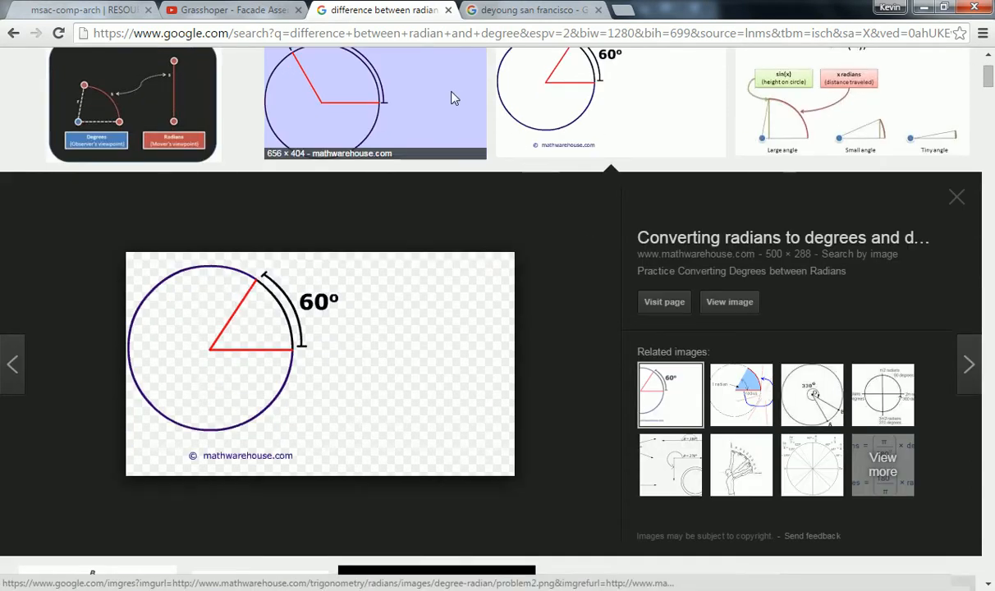
left_click(454, 99)
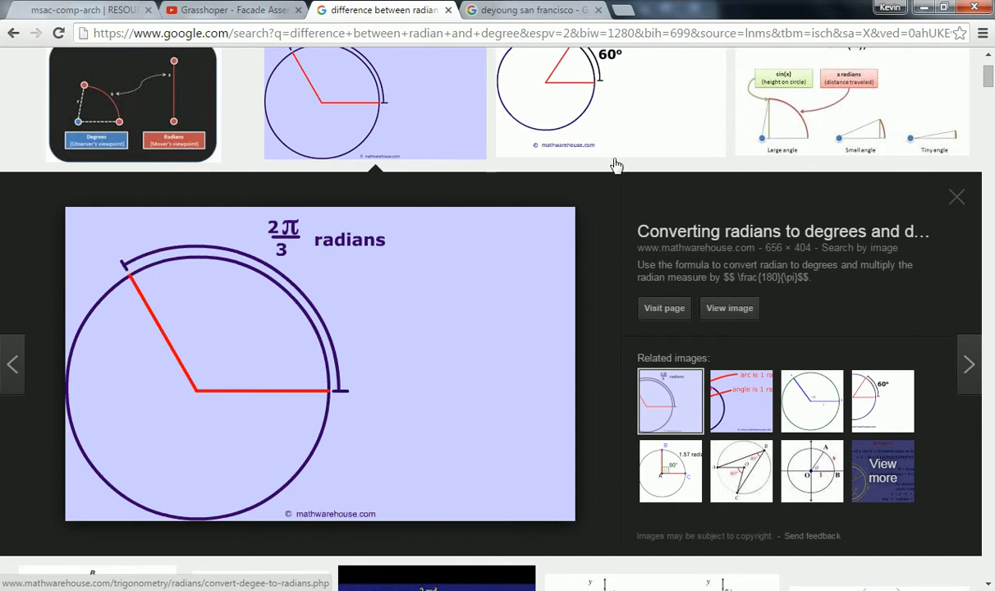
left_click(956, 197)
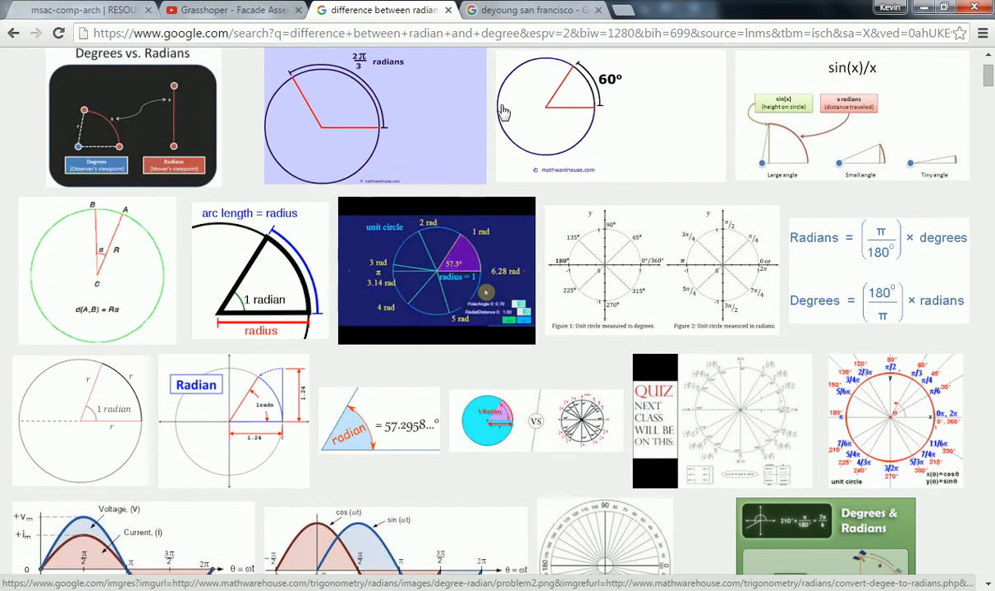
Step: Switch back to Grasshopper and place a Radians component between the angle slider and the Rotate component
left_click(491, 11)
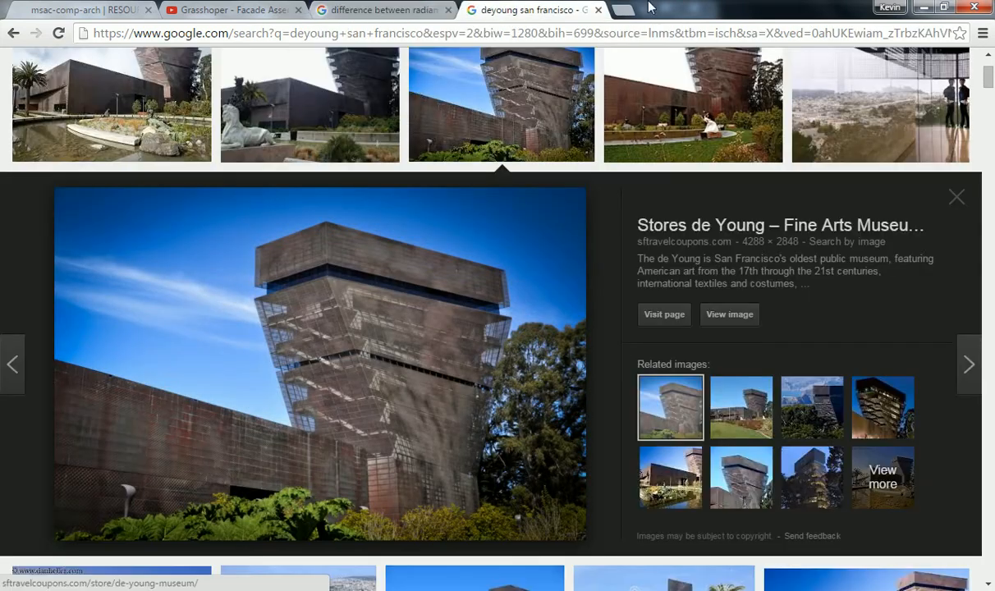
left_click(921, 7)
right_click_drag(852, 237, 781, 223)
left_click(525, 53)
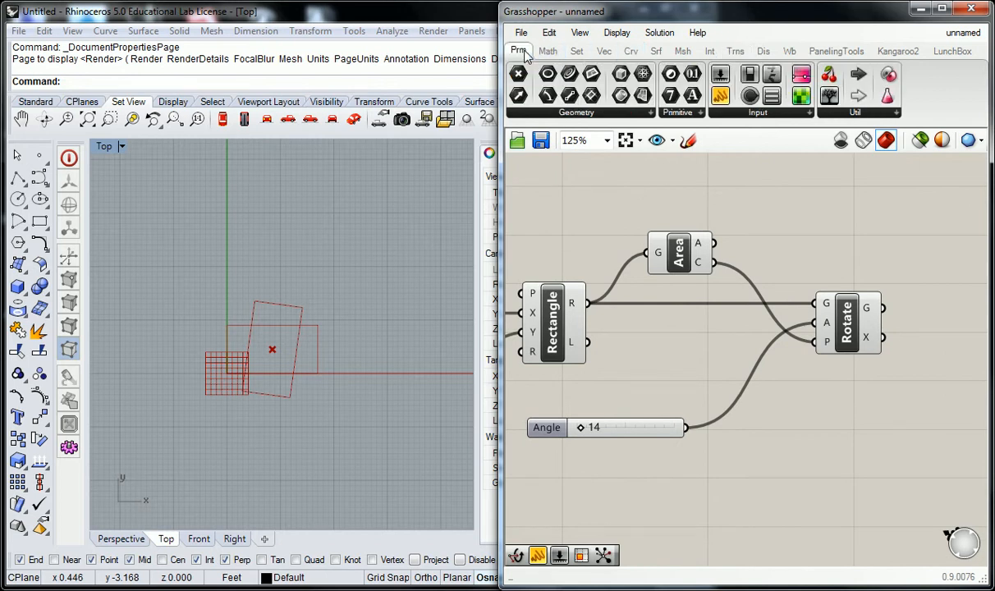
left_click(547, 51)
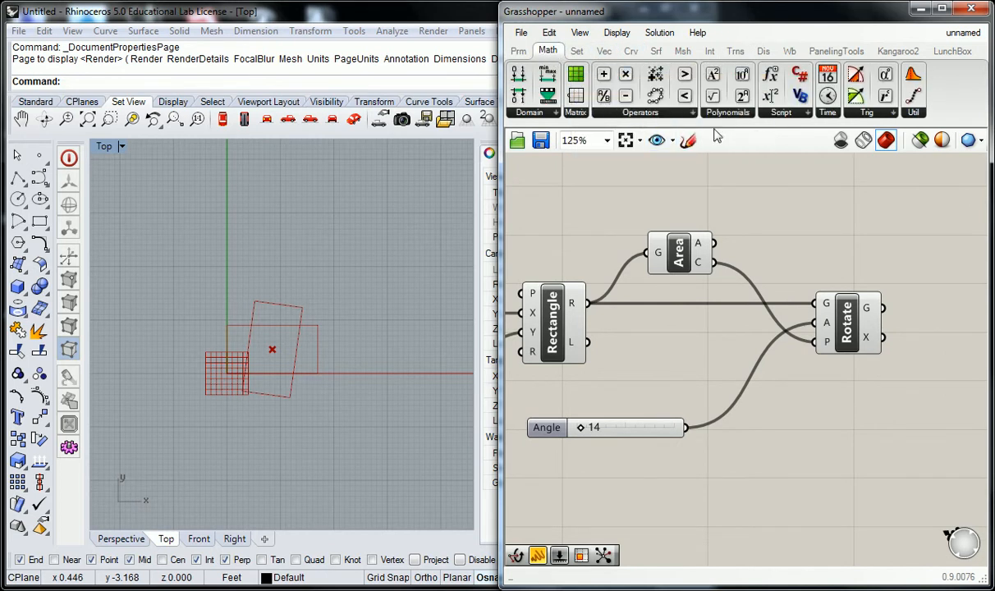
left_click(891, 113)
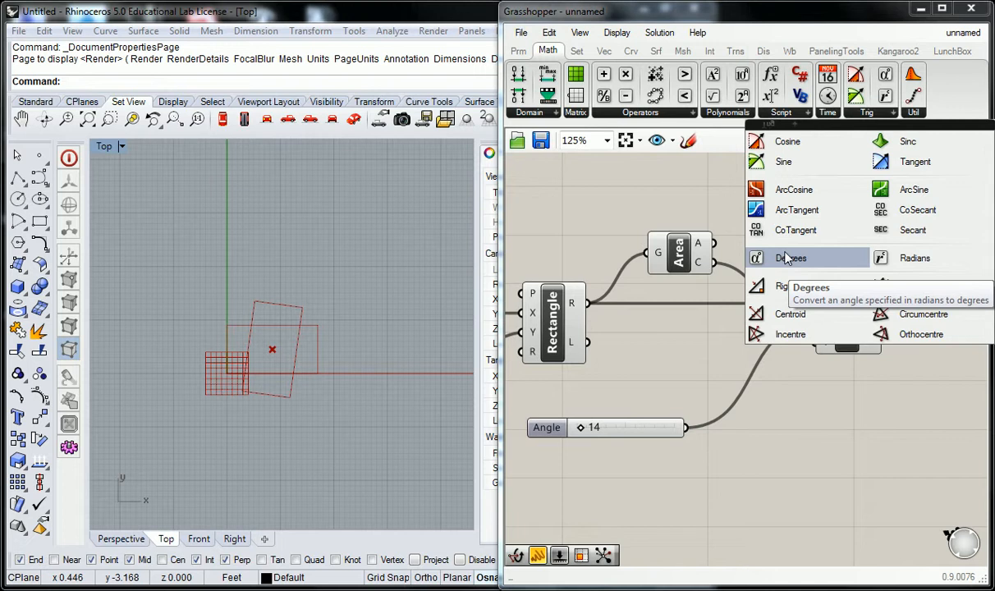
left_click(923, 260)
left_click(751, 382)
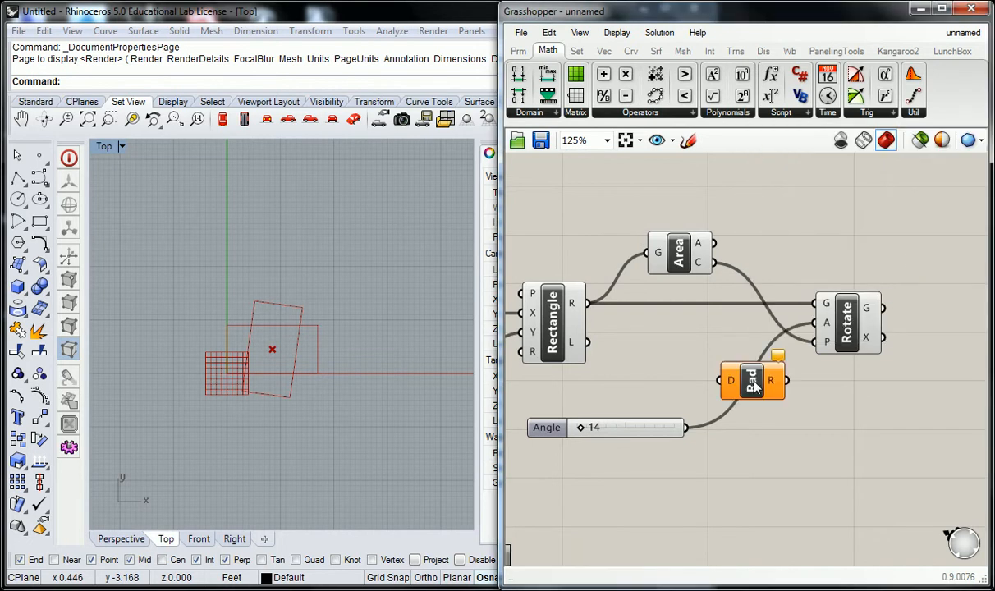
Step: Wire the slider through the Radians component into the Rotate component's A input and set the slider to 86
left_click_drag(686, 427, 730, 380)
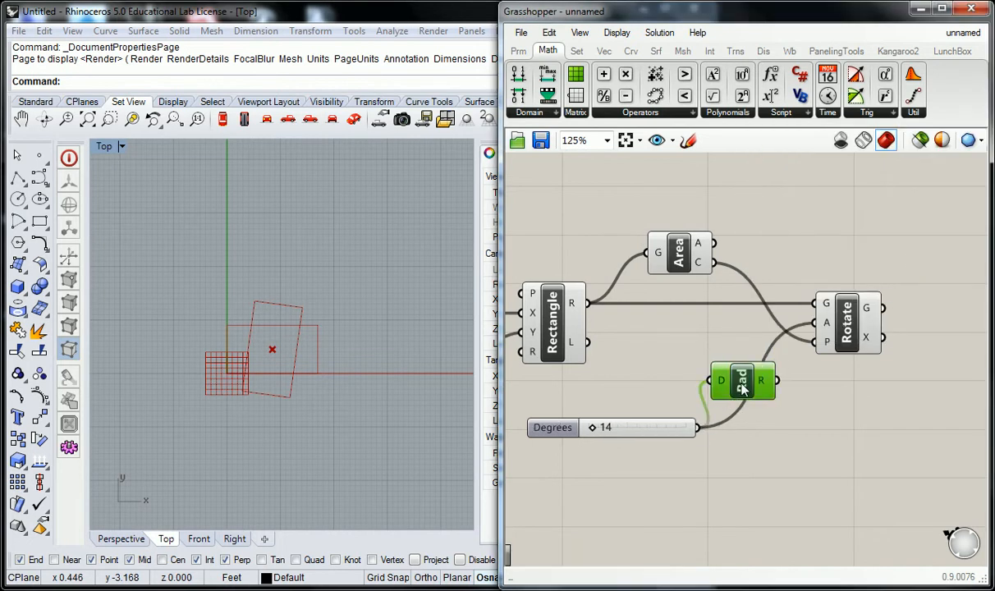
left_click_drag(596, 428, 613, 428)
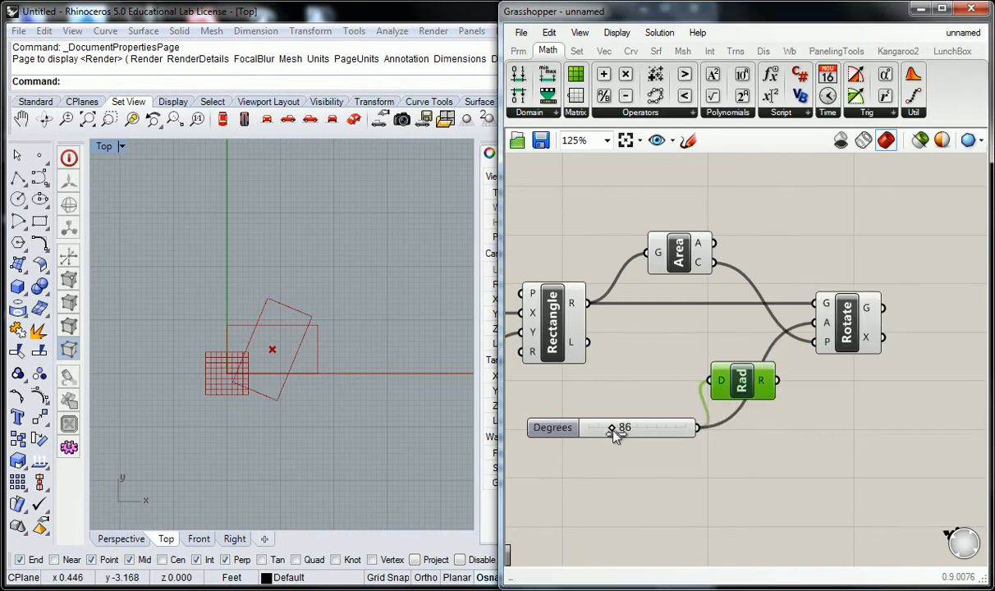
mouse_move(764, 386)
left_click_drag(776, 382, 823, 336)
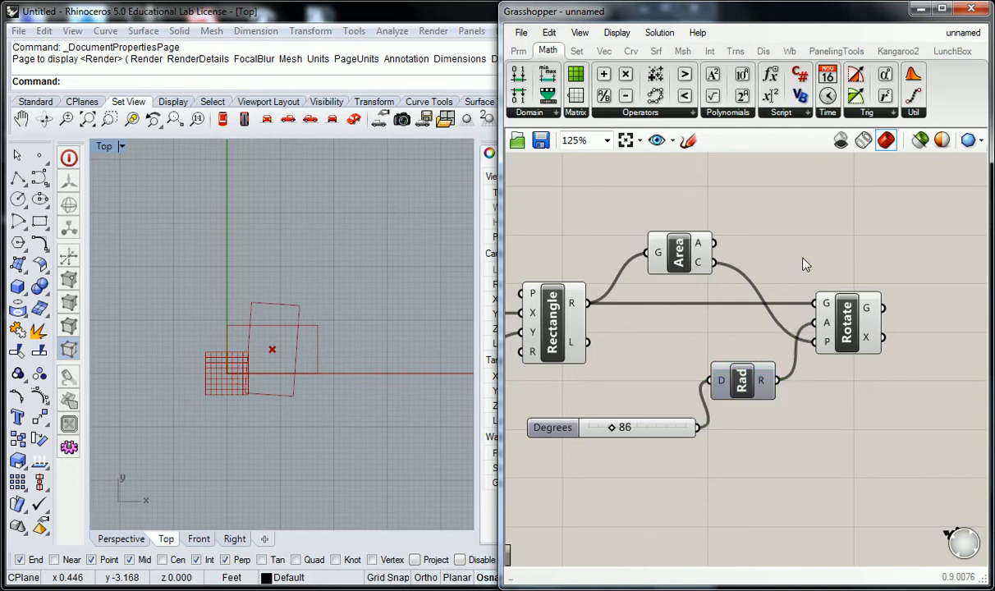
Step: Move the Radians component and the Degrees slider slightly to tidy the layout
left_click_drag(757, 386, 761, 371)
left_click_drag(569, 427, 558, 405)
scroll(739, 444, "down", 1)
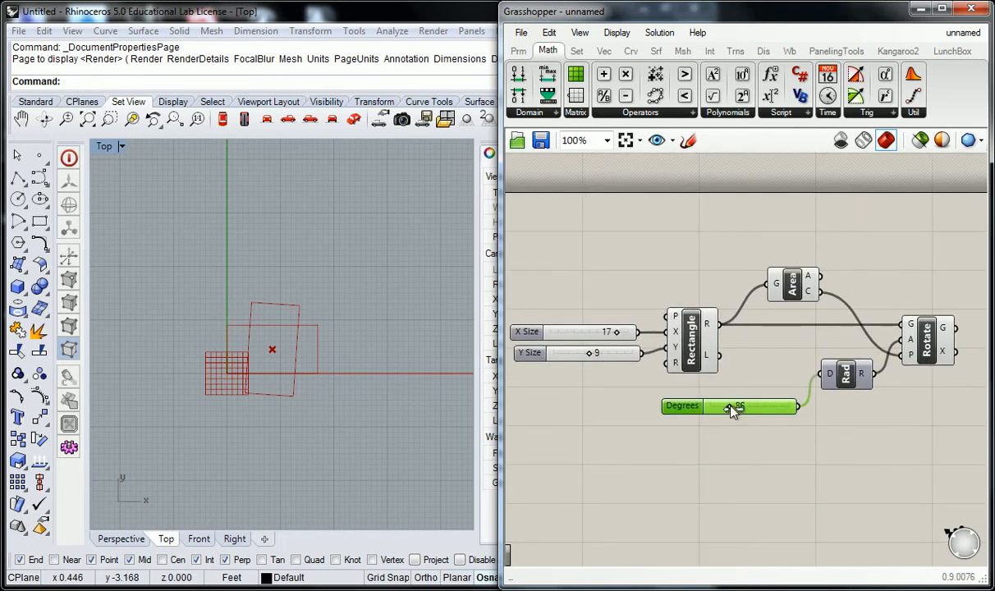
left_click(793, 378)
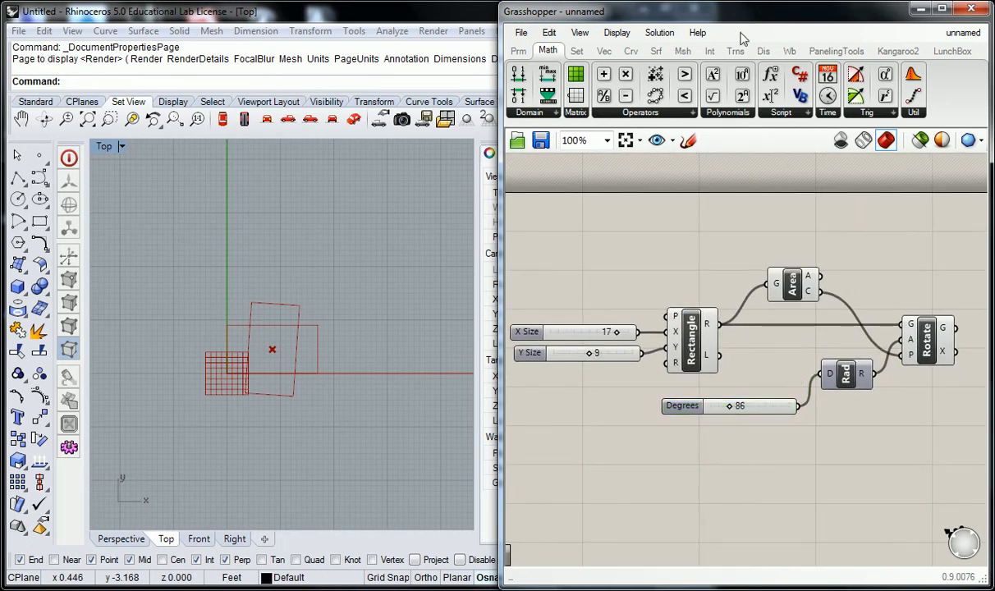
Step: Group the Radians component under the label "MAth > Trig" and reposition it together with the Degrees slider
left_click(845, 371)
key("ctrl+g")
right_click(847, 362)
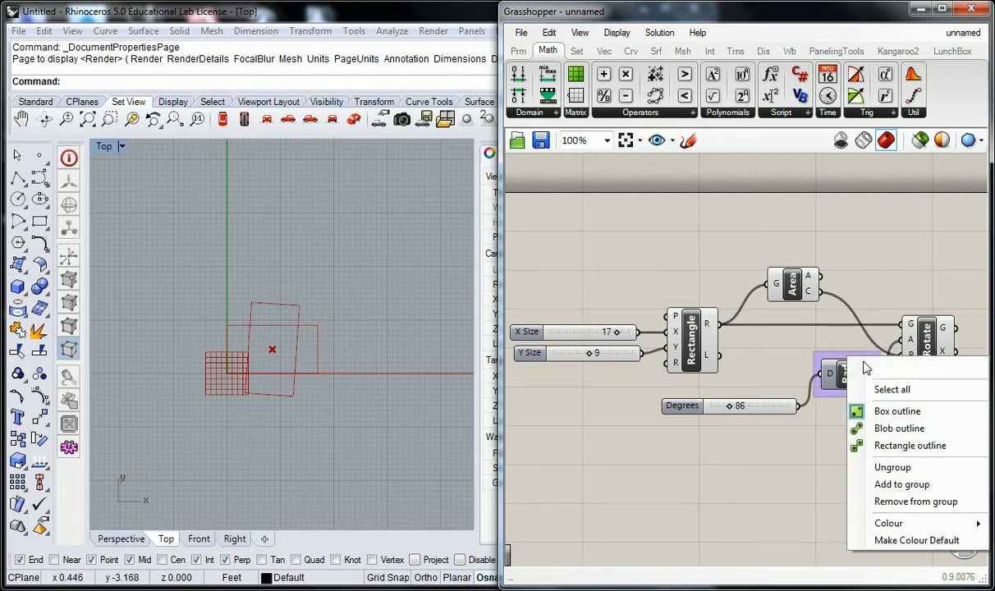
type("MAth > Trig")
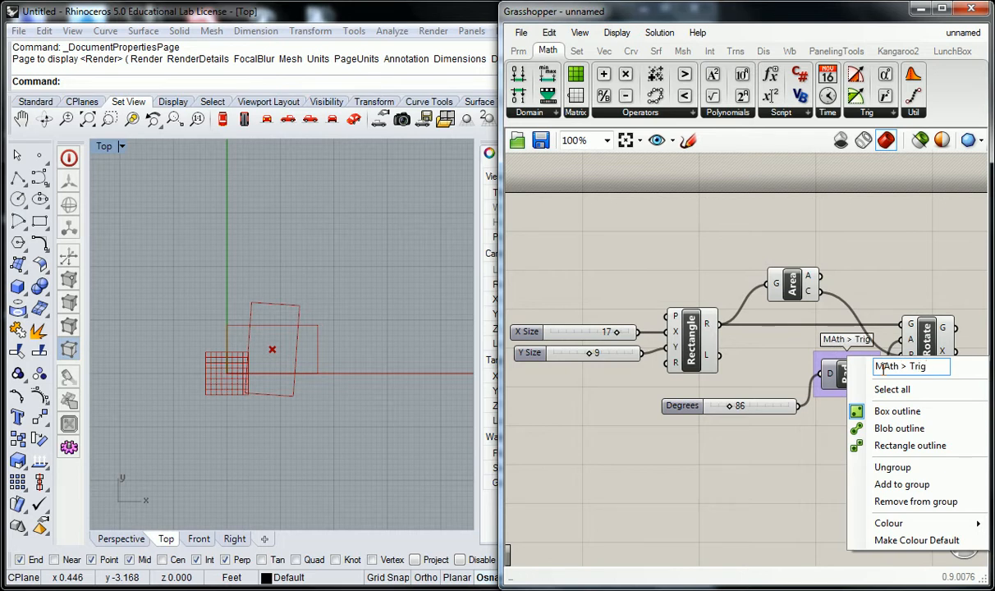
left_click(748, 344)
left_click_drag(825, 423, 784, 388)
left_click_drag(834, 369, 816, 382)
left_click(774, 342)
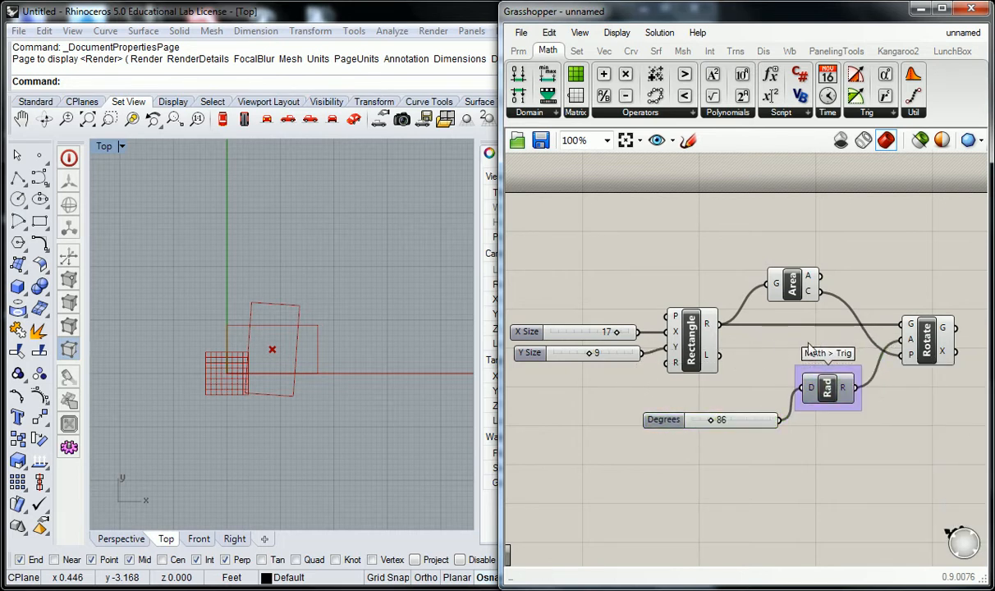
Step: Group the Rotate component and label the group "Trans > Euclid."
left_click(926, 338)
key("ctrl+g")
left_click(919, 280)
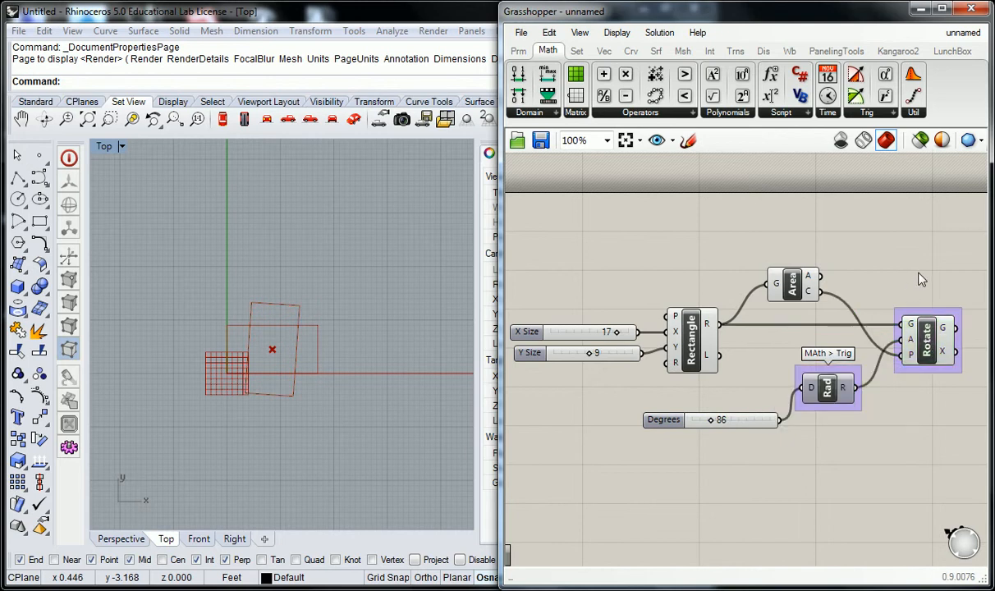
right_click(901, 315)
type("Trans > Euclid.")
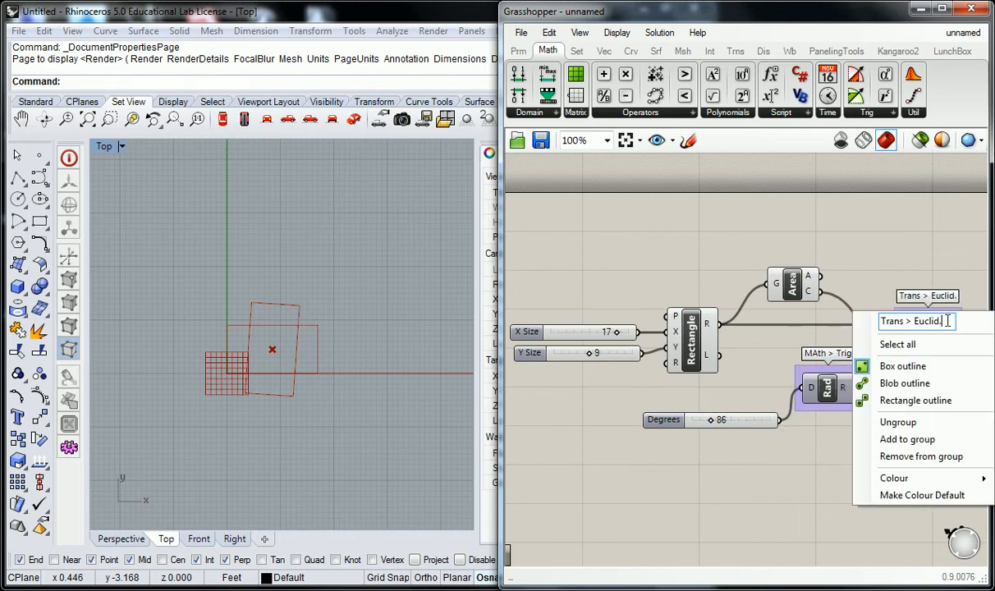
left_click(857, 234)
right_click_drag(859, 321, 790, 322)
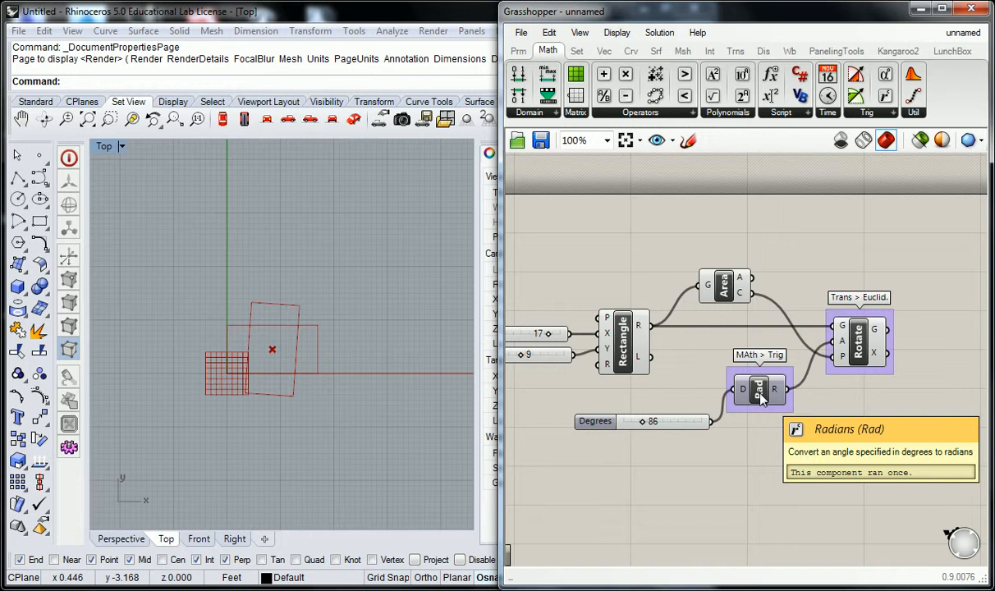
middle_click(655, 242)
scroll(821, 240, "down", 2)
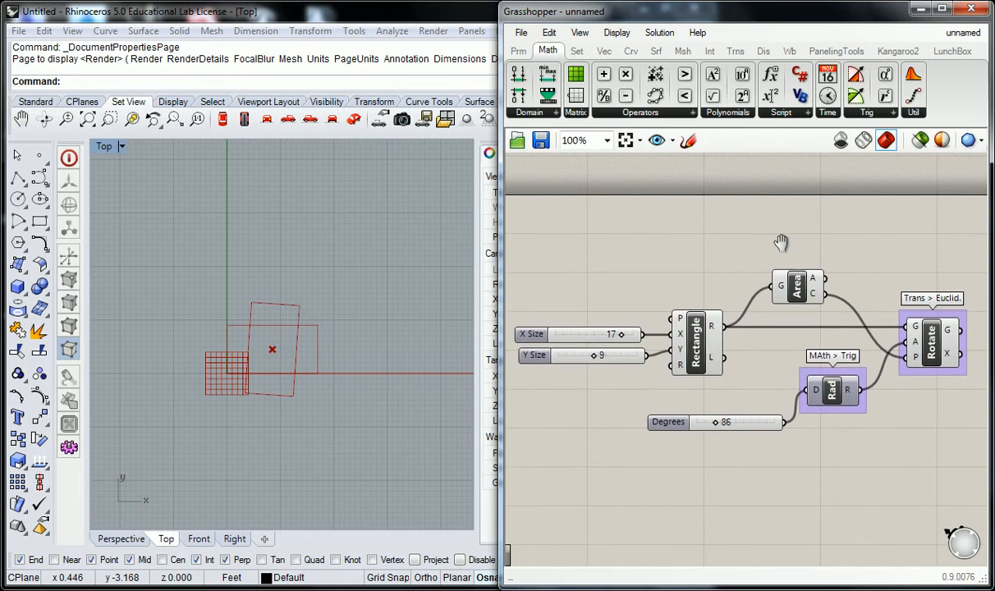
right_click_drag(790, 255, 775, 263)
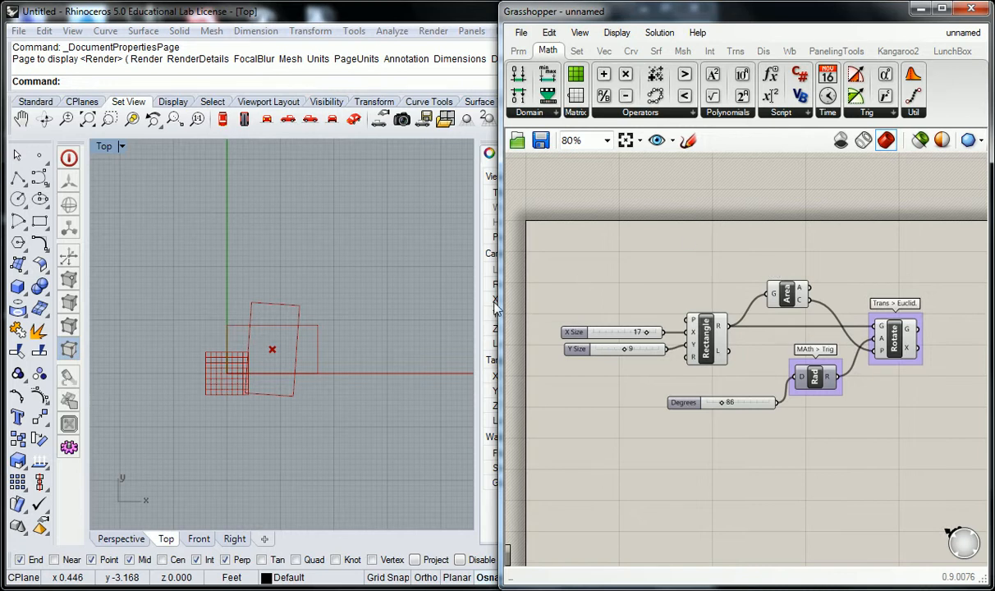
key("alt+Tab")
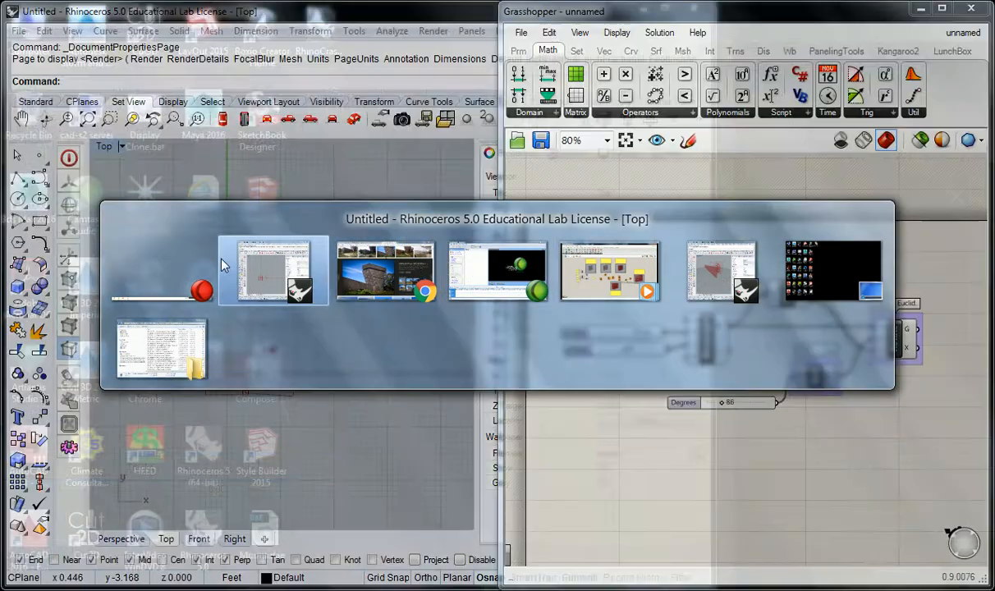
key("alt")
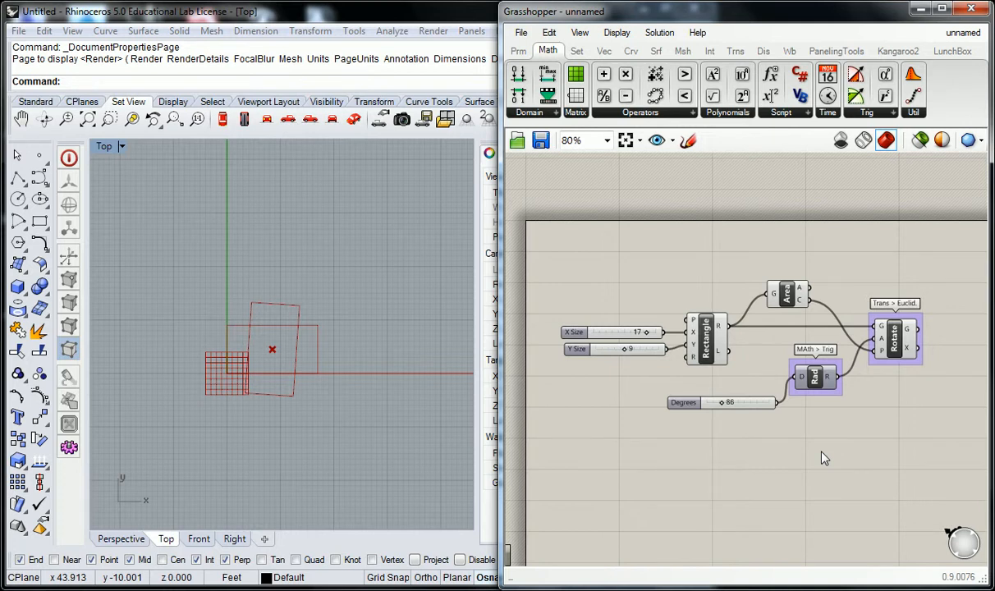
Step: Place a Degrees component below the Radians component for comparison, and delete it again
left_click(862, 112)
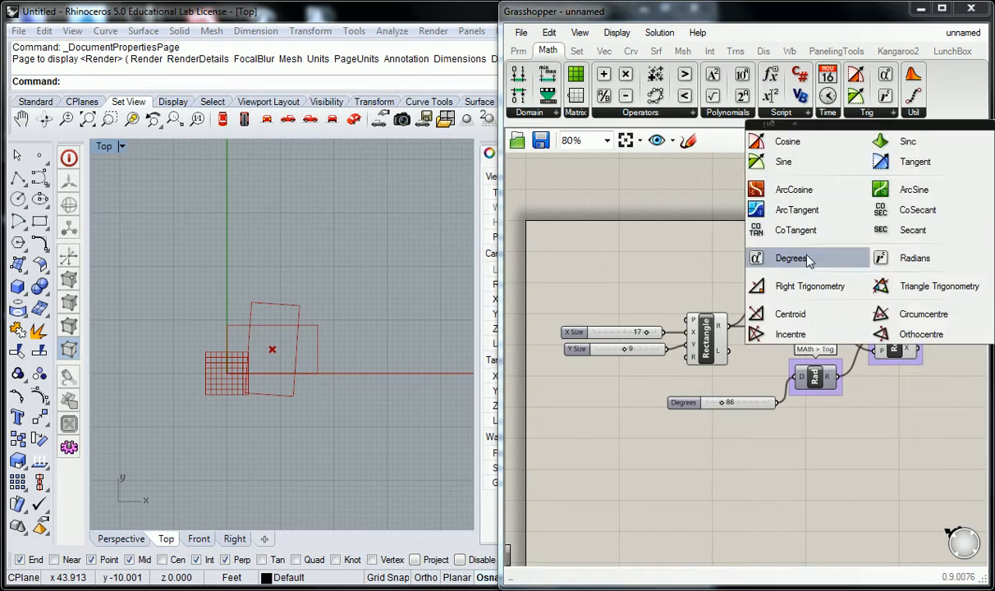
left_click(807, 254)
left_click(803, 415)
scroll(808, 419, "up", 5)
left_click_drag(812, 421, 813, 419)
left_click(879, 403)
right_click_drag(865, 392, 850, 362)
scroll(854, 353, "down", 4)
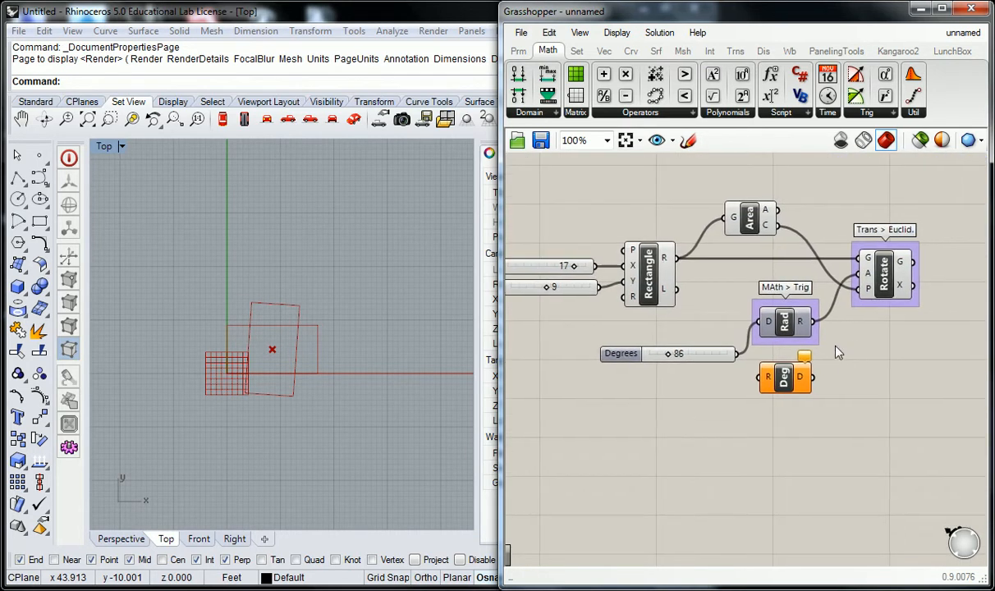
mouse_move(872, 277)
scroll(842, 366, "up", 1)
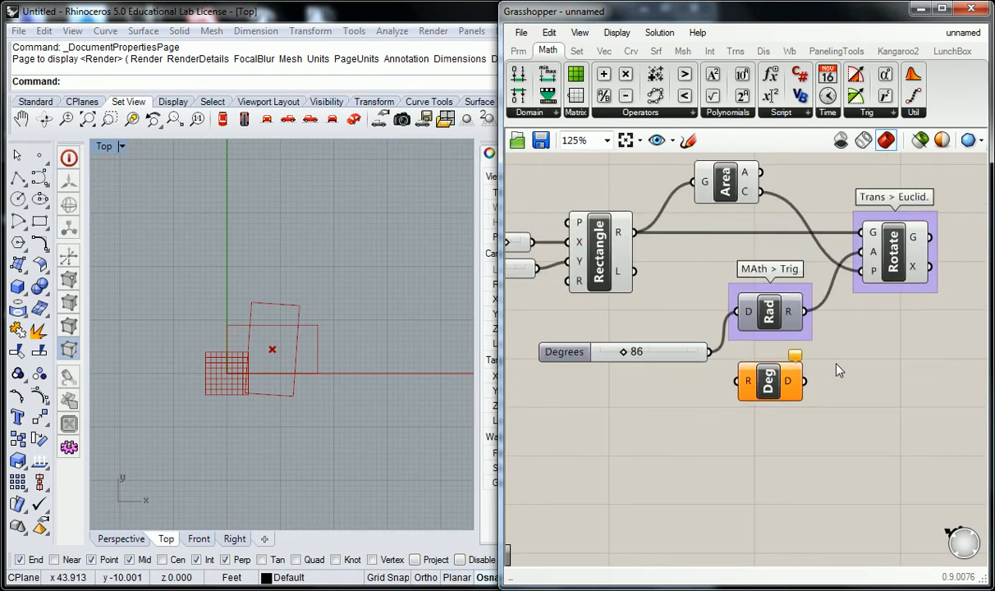
right_click_drag(840, 364, 858, 364)
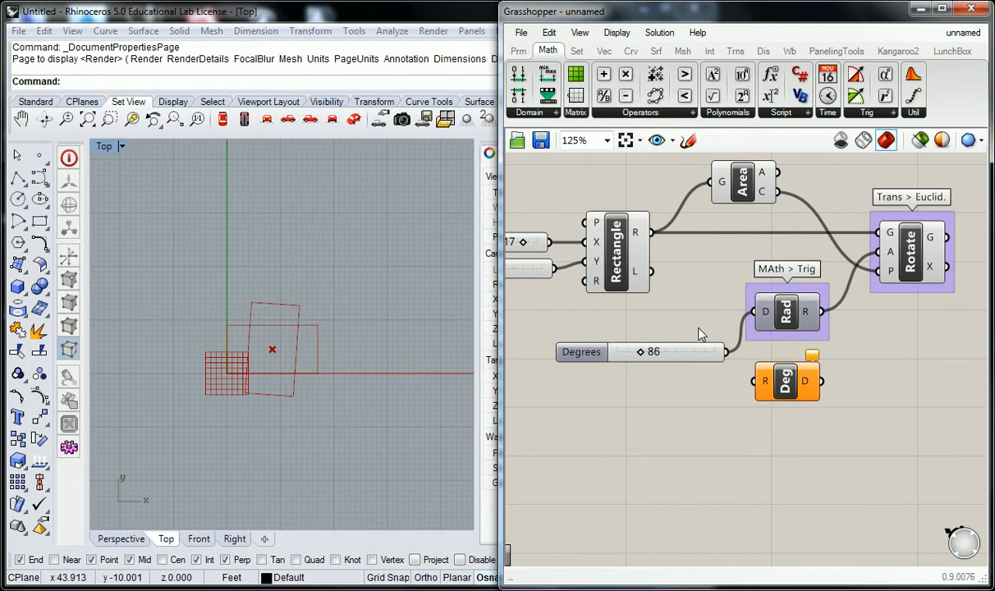
left_click(787, 383)
key("Delete")
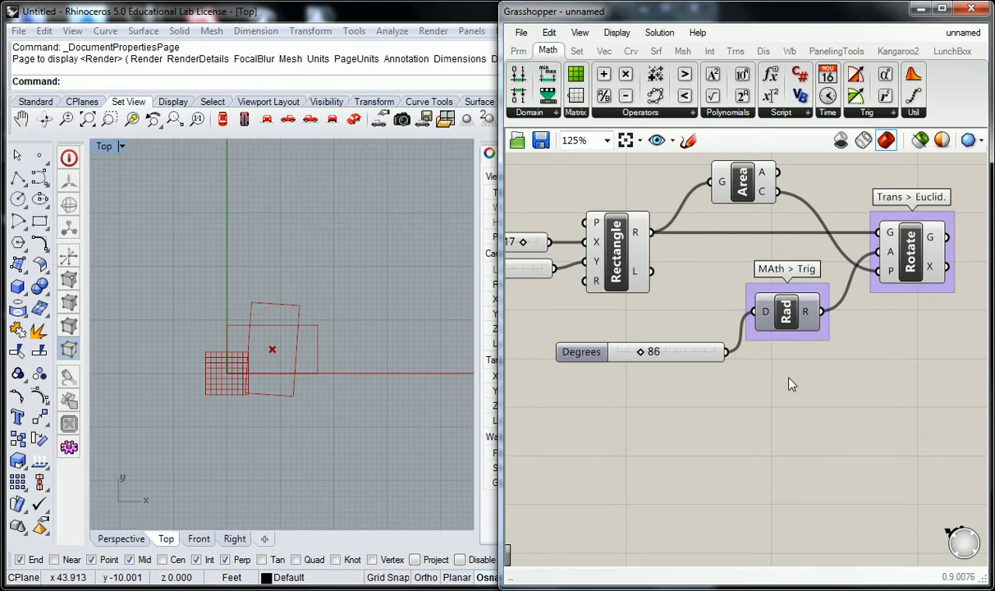
Step: Set the Degrees slider to 64 and check the angle received by the Rotate component's A input
scroll(789, 377, "down", 1)
right_click_drag(727, 328, 779, 344)
right_click_drag(322, 311, 330, 252)
scroll(294, 266, "up", 8)
right_click_drag(306, 289, 339, 293)
mouse_move(726, 377)
left_mouse_down()
mouse_move(697, 374)
mouse_move(782, 391)
mouse_move(705, 383)
mouse_move(782, 379)
mouse_move(737, 387)
mouse_move(665, 374)
mouse_move(714, 379)
left_mouse_up()
scroll(417, 240, "down", 2)
right_click_drag(417, 240, 377, 247)
scroll(739, 385, "down", 1)
scroll(776, 411, "up", 1)
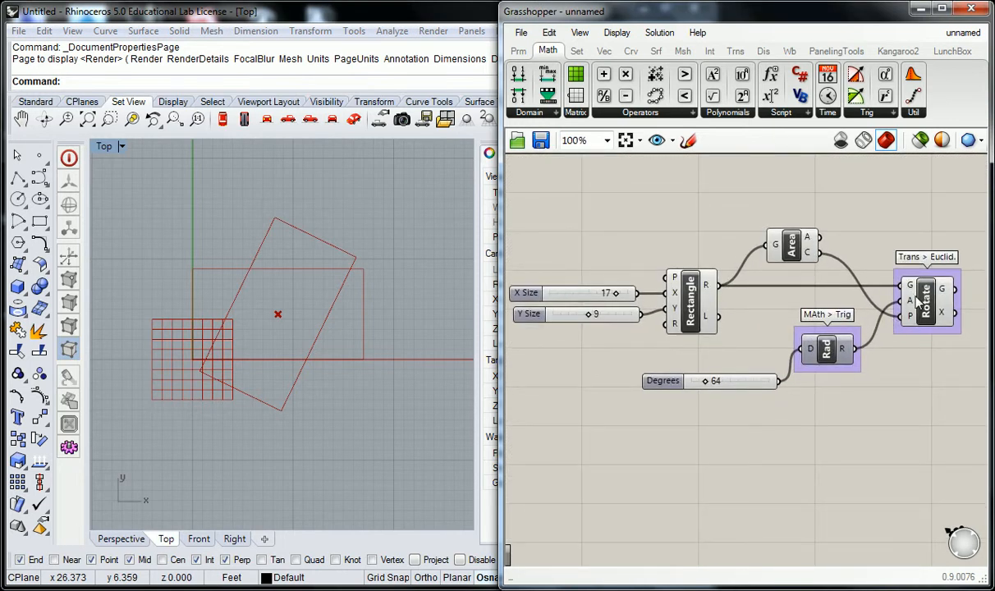
mouse_move(913, 304)
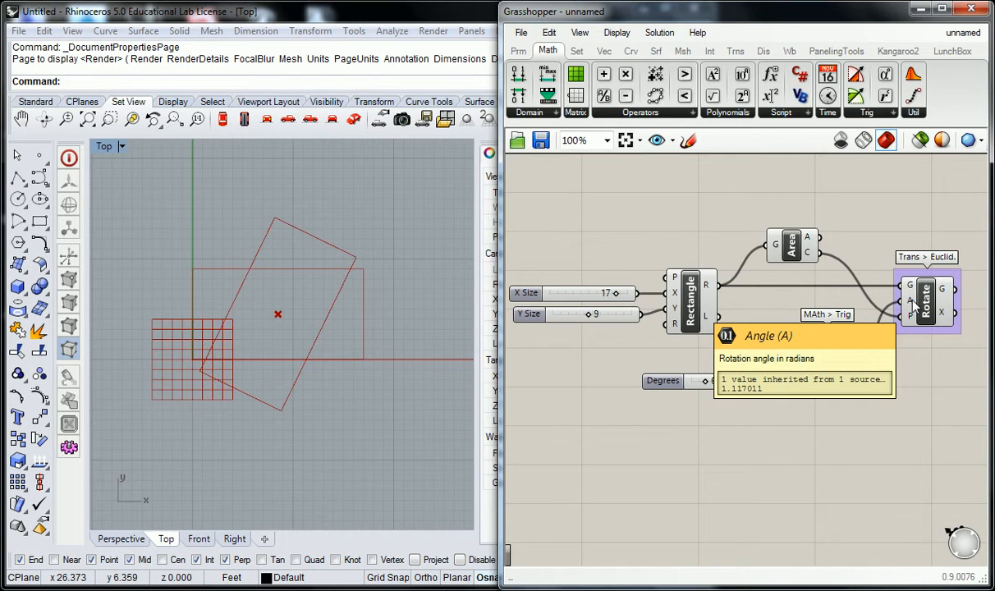